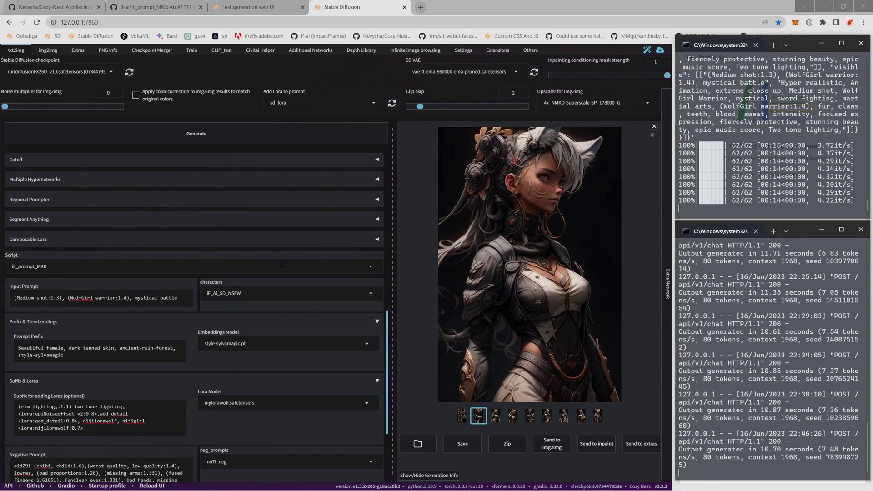
- Switch to Text generation web UI and scroll past its SD API image settings to the Character gallery
{"action": "left_click", "coordinate": [276, 6]}
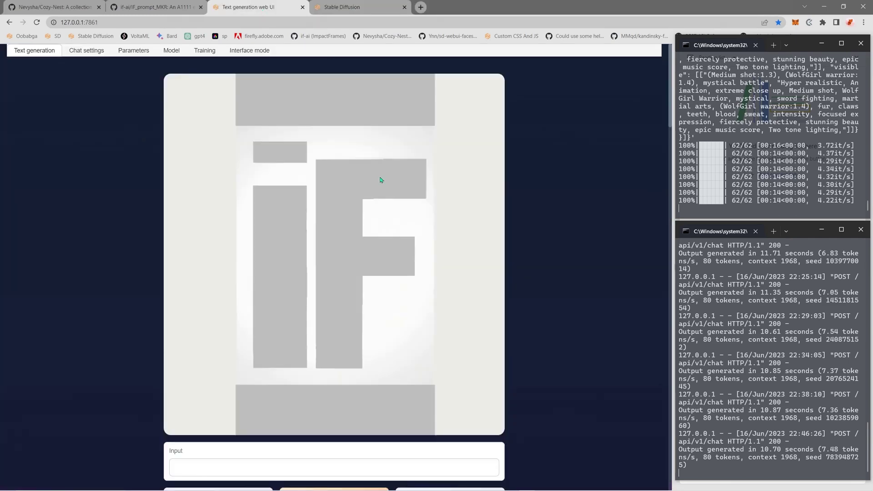
{"action": "scroll", "coordinate": [389, 311], "scroll_direction": "down", "scroll_amount": 5}
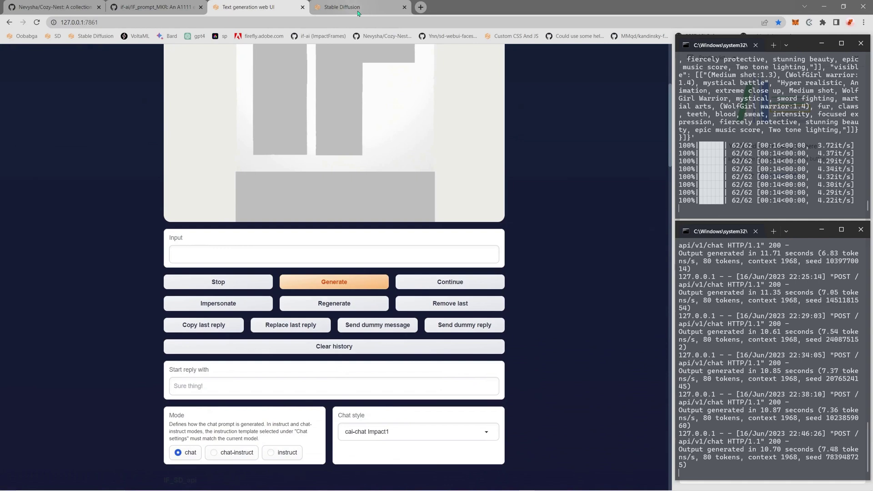
{"action": "mouse_move", "coordinate": [358, 7]}
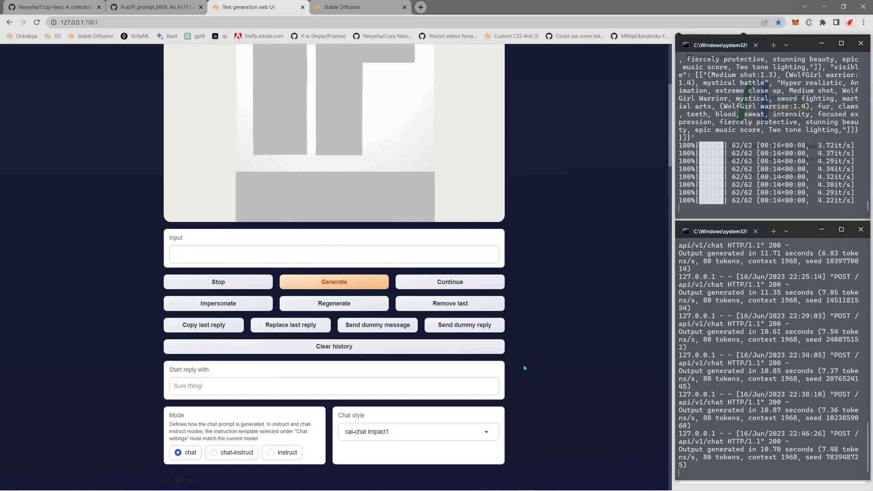
{"action": "scroll", "coordinate": [530, 376], "scroll_direction": "down", "scroll_amount": 2}
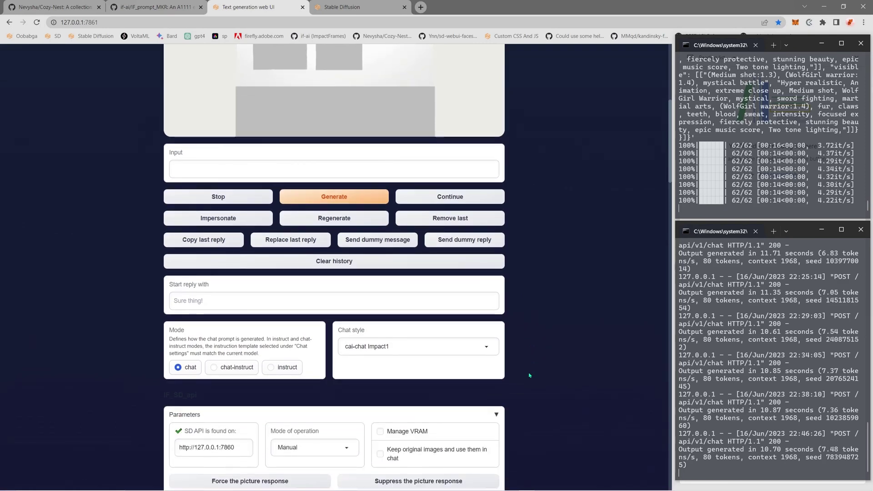
{"action": "scroll", "coordinate": [530, 376], "scroll_direction": "down", "scroll_amount": 4}
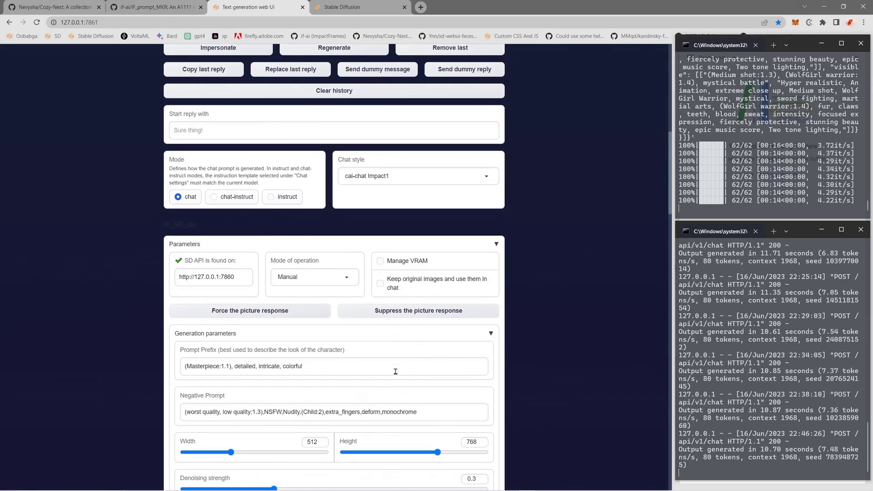
{"action": "scroll", "coordinate": [585, 366], "scroll_direction": "down", "scroll_amount": 9}
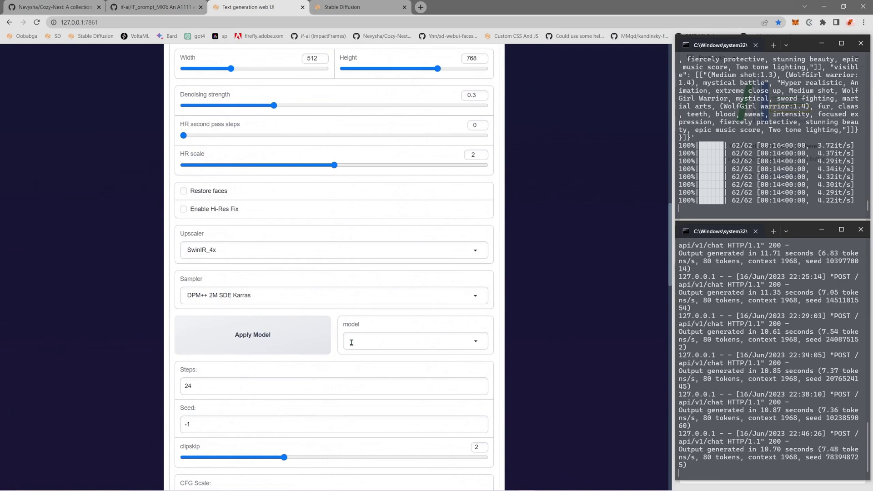
{"action": "scroll", "coordinate": [385, 385], "scroll_direction": "up", "scroll_amount": 5}
{"action": "scroll", "coordinate": [455, 391], "scroll_direction": "down", "scroll_amount": 10}
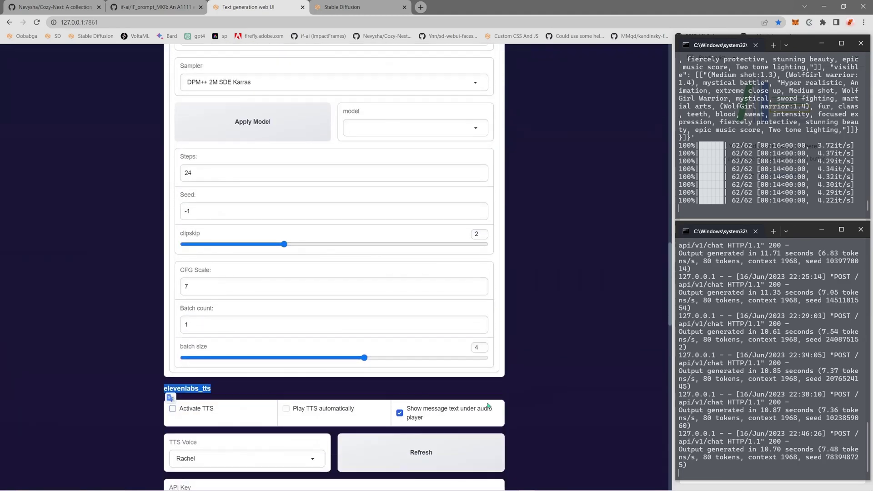
{"action": "scroll", "coordinate": [473, 355], "scroll_direction": "down", "scroll_amount": 10}
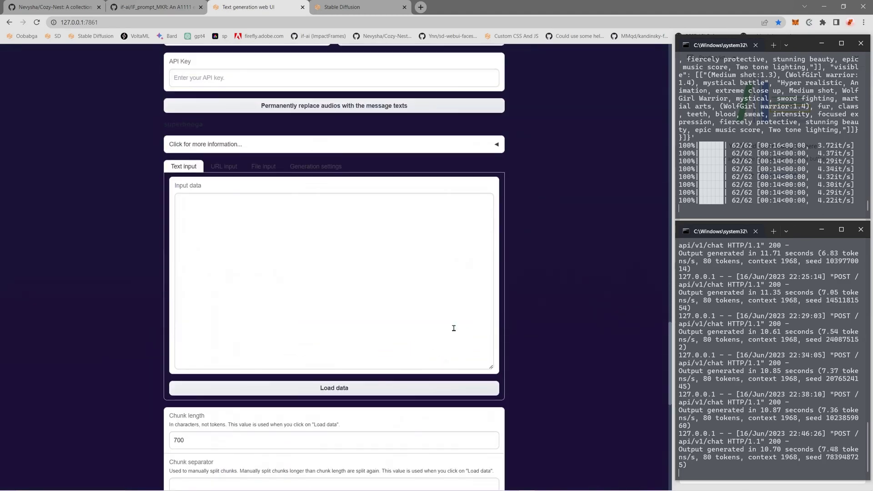
{"action": "scroll", "coordinate": [455, 349], "scroll_direction": "down", "scroll_amount": 8}
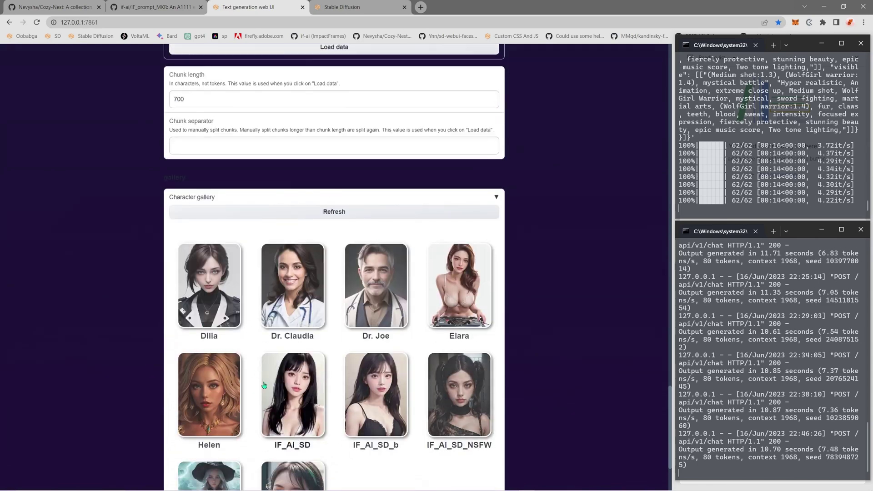
{"action": "scroll", "coordinate": [273, 411], "scroll_direction": "down", "scroll_amount": 3}
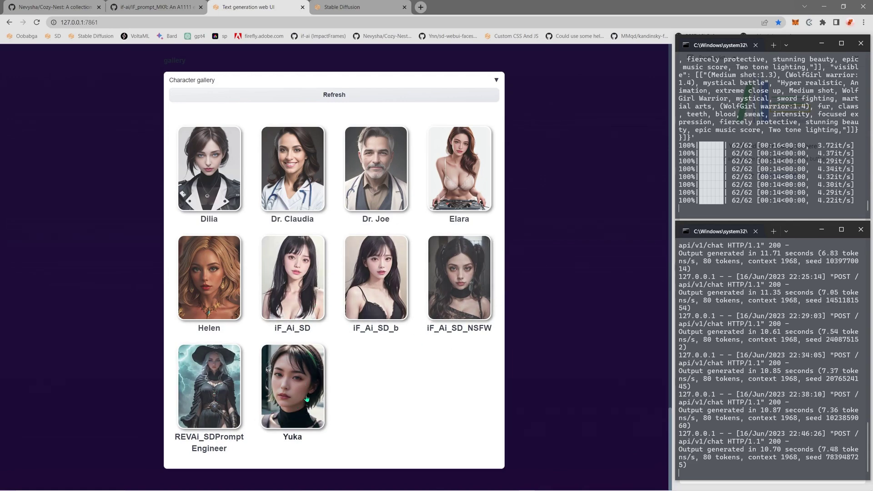
{"action": "scroll", "coordinate": [364, 391], "scroll_direction": "up", "scroll_amount": 2}
{"action": "scroll", "coordinate": [364, 391], "scroll_direction": "up", "scroll_amount": 5}
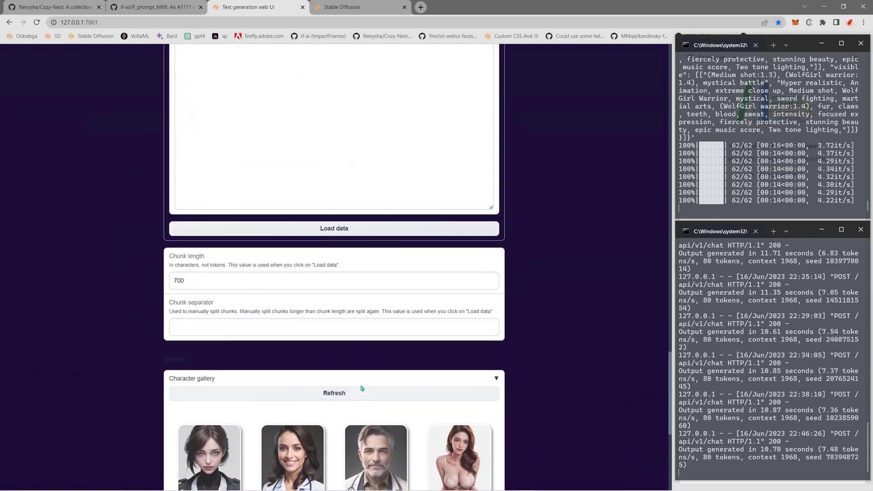
{"action": "scroll", "coordinate": [392, 386], "scroll_direction": "down", "scroll_amount": 5}
{"action": "scroll", "coordinate": [318, 441], "scroll_direction": "down", "scroll_amount": 2}
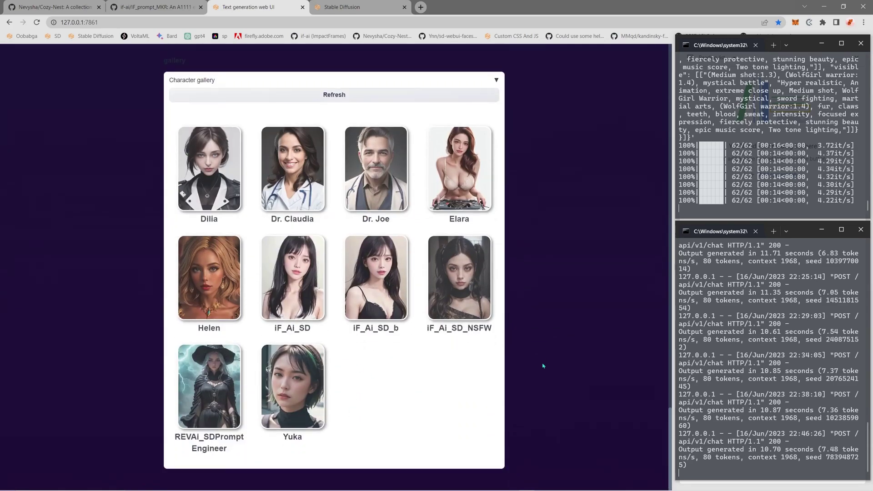
{"action": "scroll", "coordinate": [492, 415], "scroll_direction": "up", "scroll_amount": 12}
{"action": "scroll", "coordinate": [537, 288], "scroll_direction": "up", "scroll_amount": 20}
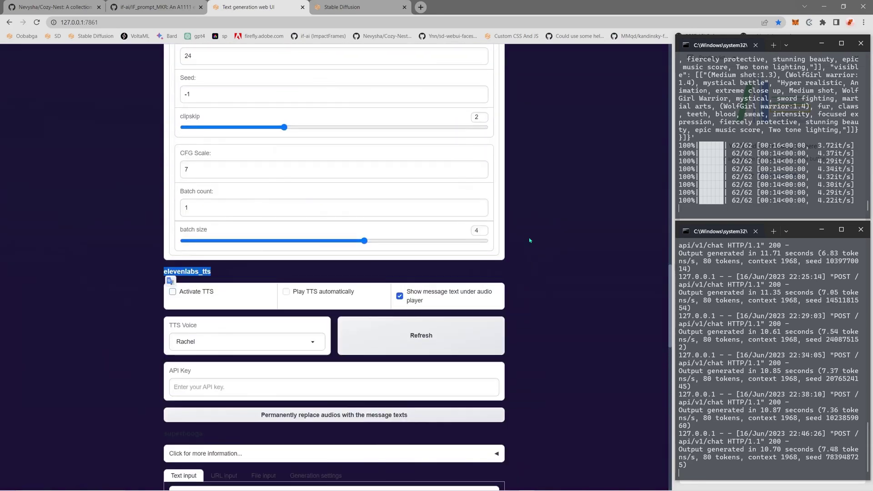
{"action": "scroll", "coordinate": [507, 209], "scroll_direction": "up", "scroll_amount": 15}
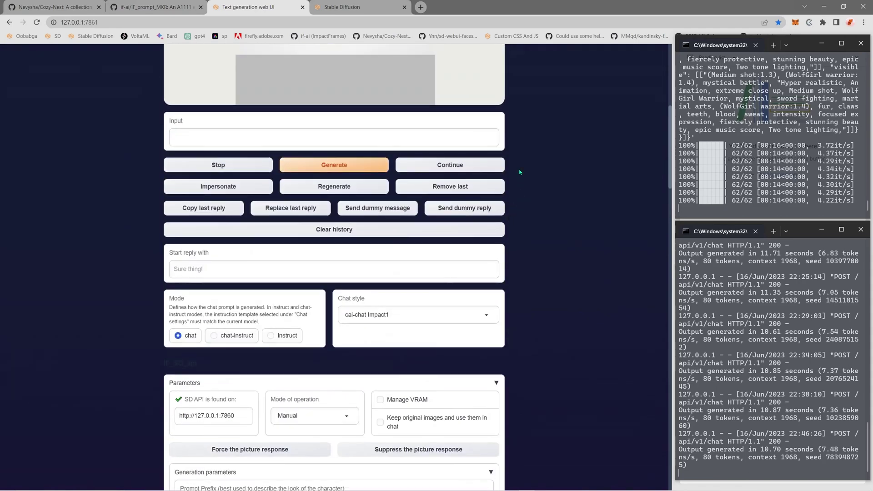
- Return to the Stable Diffusion tab, then bring up the Nevysha/Cozy-Nest GitHub page
{"action": "left_click", "coordinate": [319, 4]}
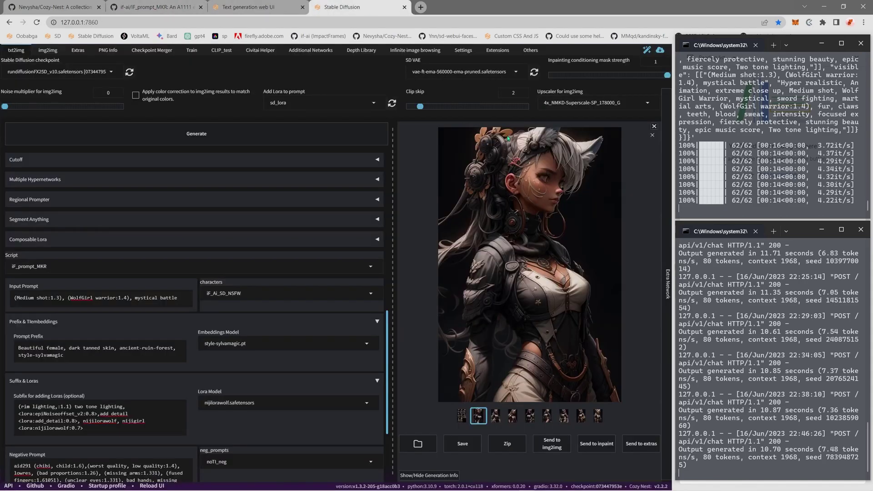
{"action": "left_click", "coordinate": [80, 4]}
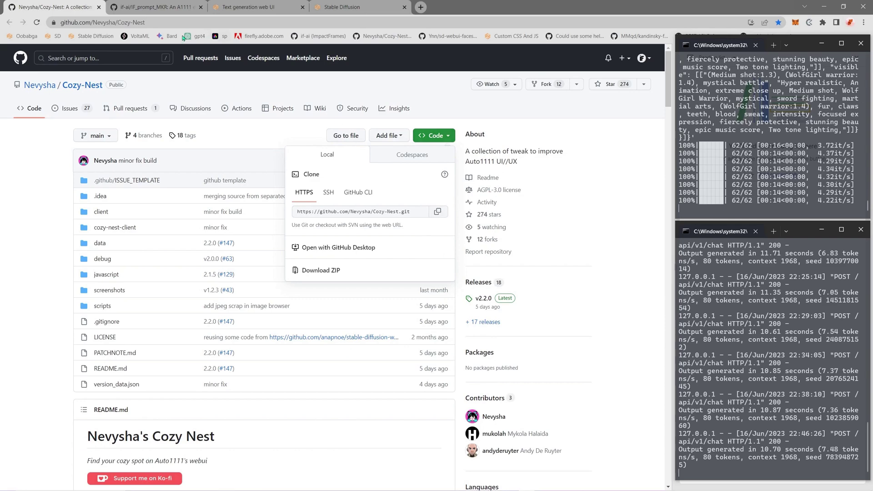
- Copy the HTTPS clone URL of the if-ai/IF_prompt_MKR repository
{"action": "left_click", "coordinate": [152, 8]}
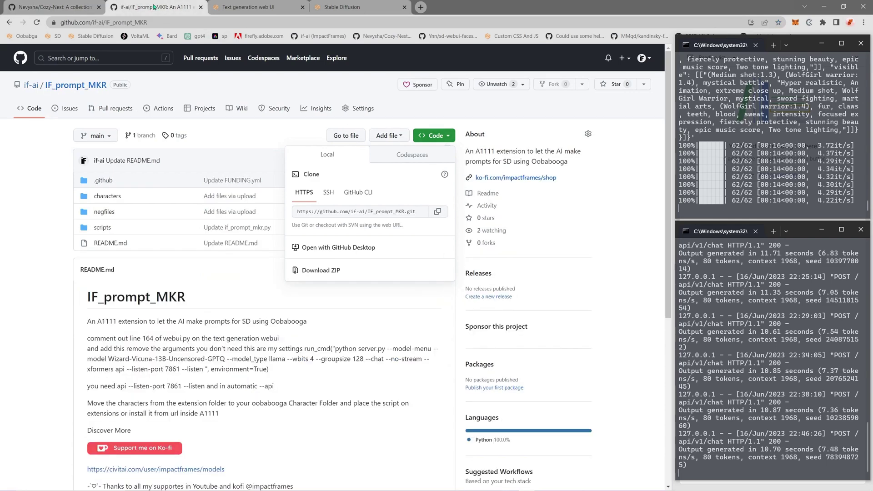
{"action": "left_click", "coordinate": [438, 212]}
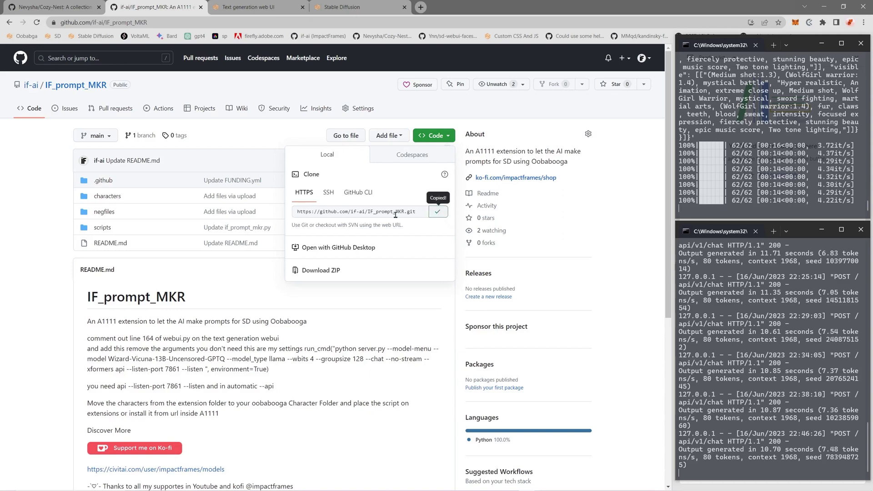
- Check the Install from URL, Available and Installed extension lists for IF_prompt_MKR
{"action": "left_click", "coordinate": [340, 8]}
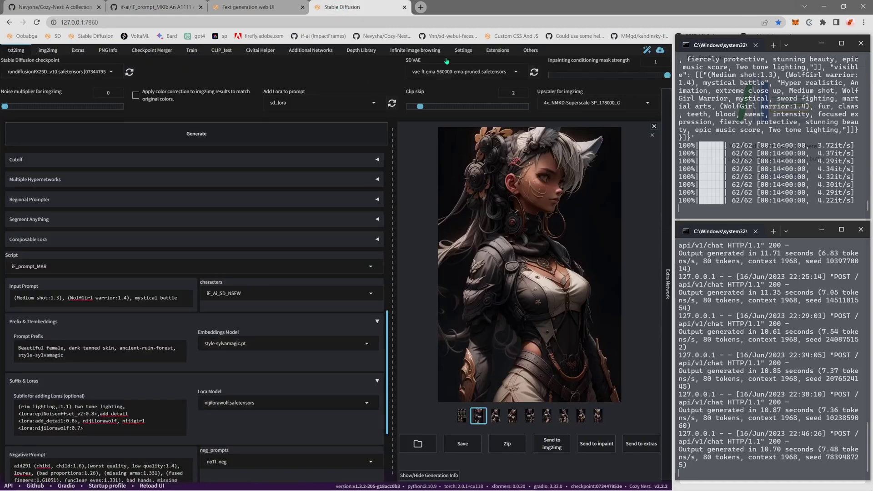
{"action": "left_click", "coordinate": [501, 50]}
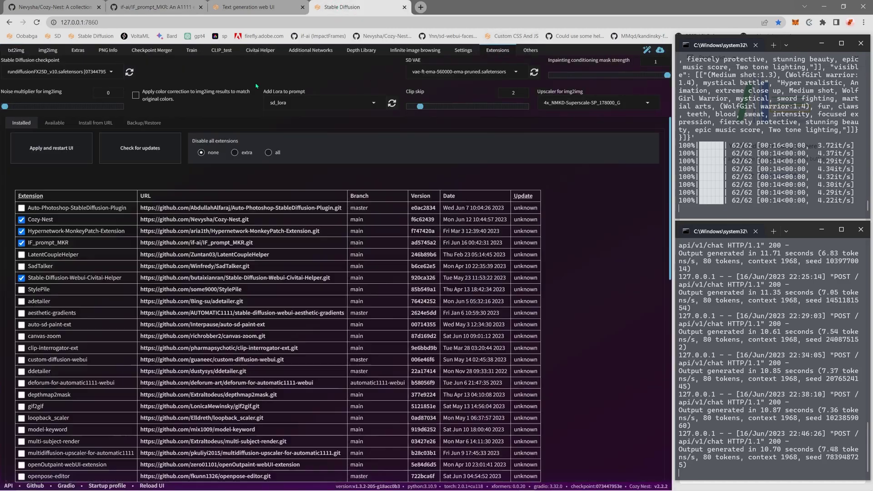
{"action": "left_click", "coordinate": [99, 124]}
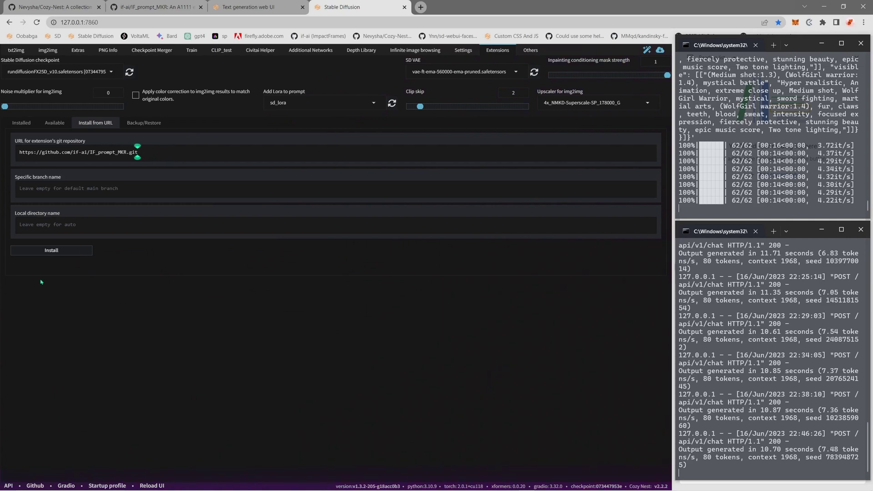
{"action": "left_click", "coordinate": [58, 125]}
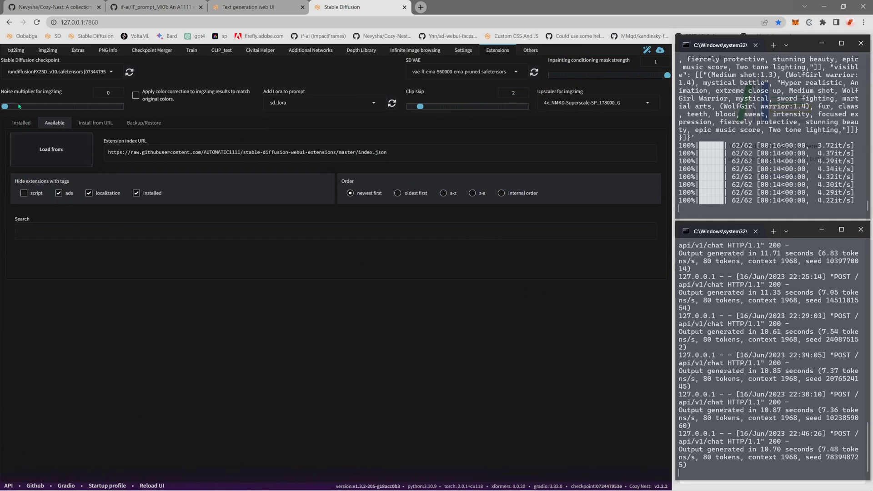
{"action": "left_click", "coordinate": [22, 122]}
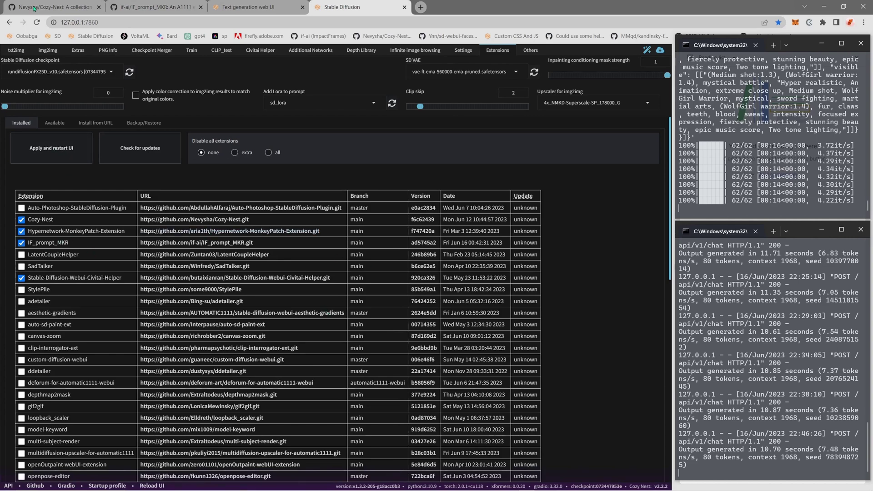
- Select the iF_prompt_MKR script on txt2img and scroll to its Input Prompt, Prefix and Suffix fields
{"action": "left_click", "coordinate": [16, 50]}
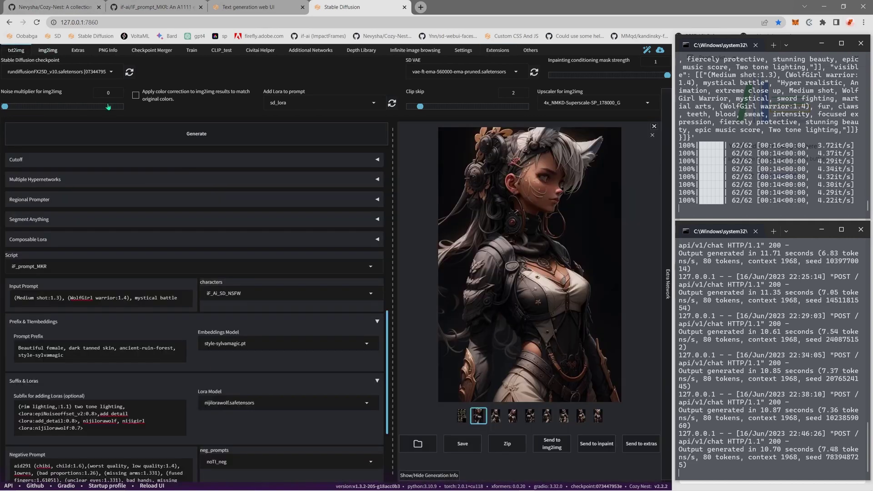
{"action": "scroll", "coordinate": [311, 313], "scroll_direction": "down", "scroll_amount": 2}
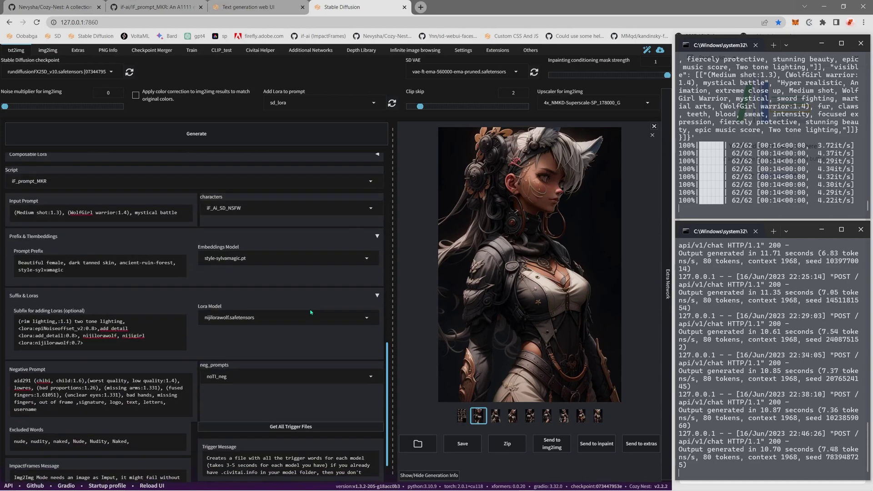
{"action": "left_click", "coordinate": [364, 181]}
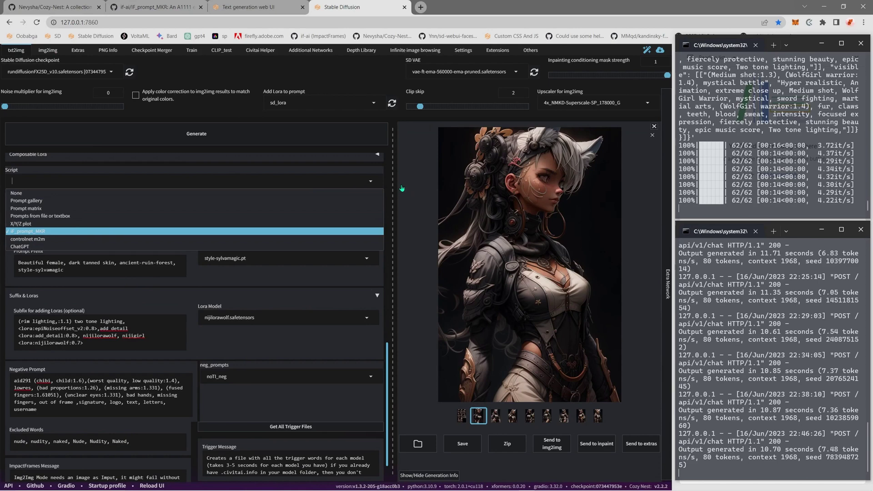
{"action": "scroll", "coordinate": [388, 185], "scroll_direction": "up", "scroll_amount": 6}
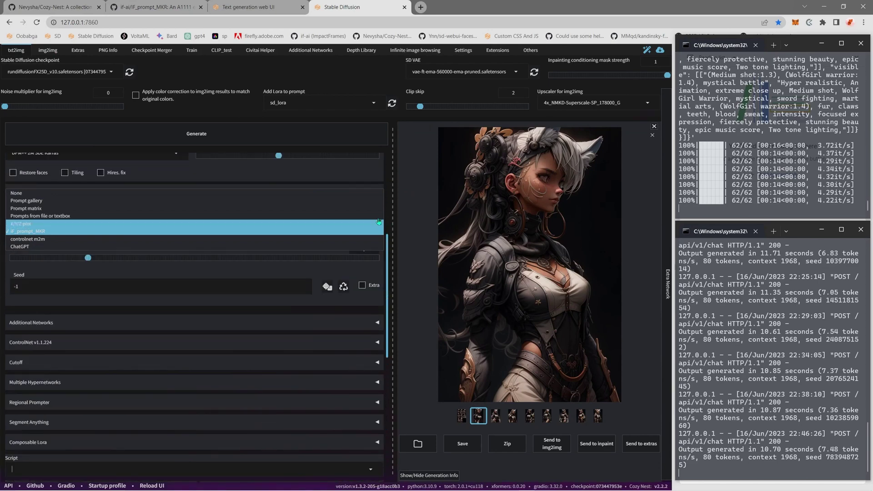
{"action": "left_click", "coordinate": [291, 232]}
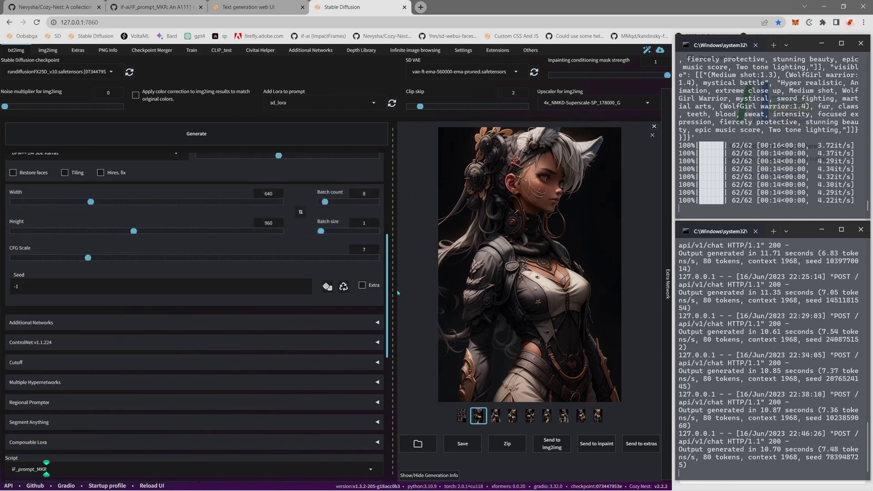
{"action": "scroll", "coordinate": [389, 446], "scroll_direction": "down", "scroll_amount": 7}
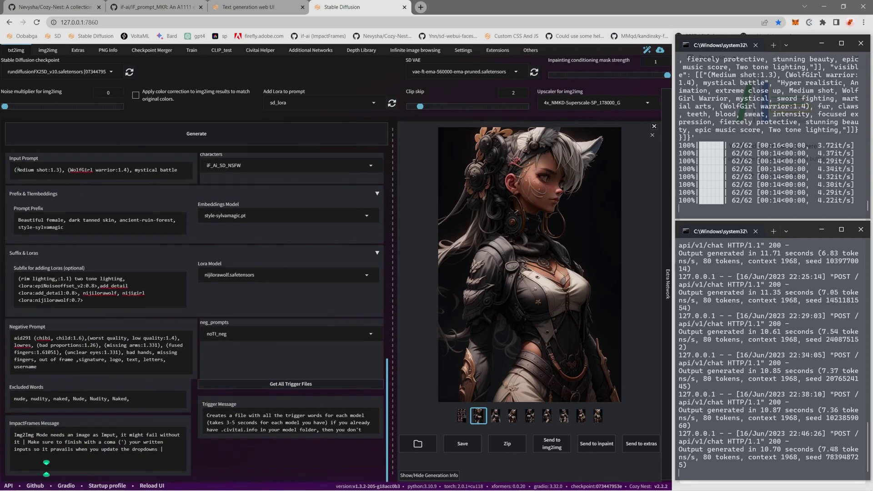
{"action": "left_click", "coordinate": [377, 197]}
{"action": "left_click", "coordinate": [377, 256]}
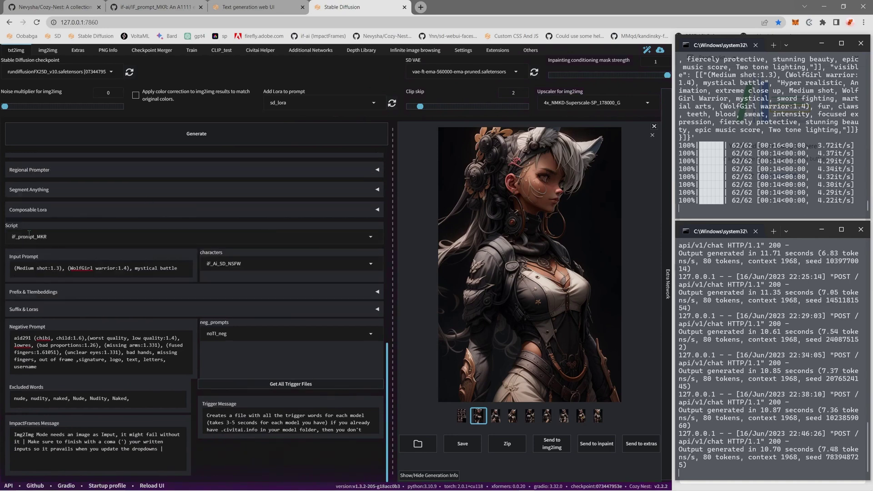
{"action": "left_click", "coordinate": [377, 293]}
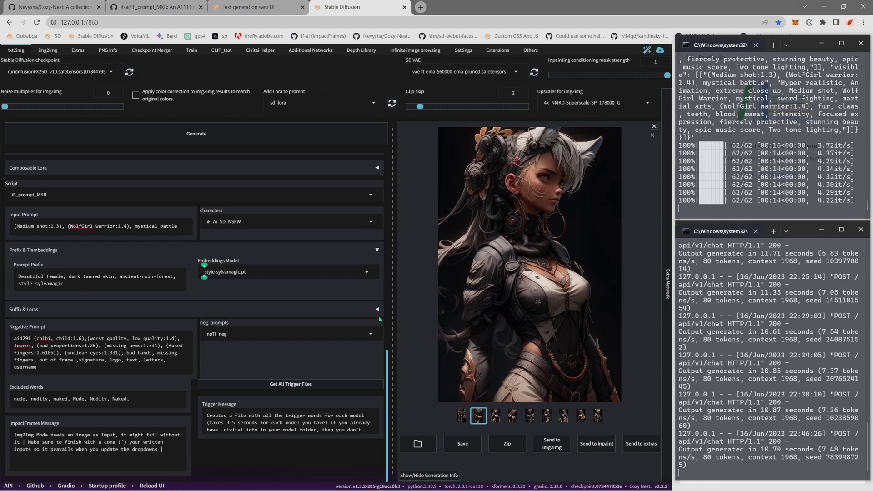
{"action": "left_click", "coordinate": [377, 310]}
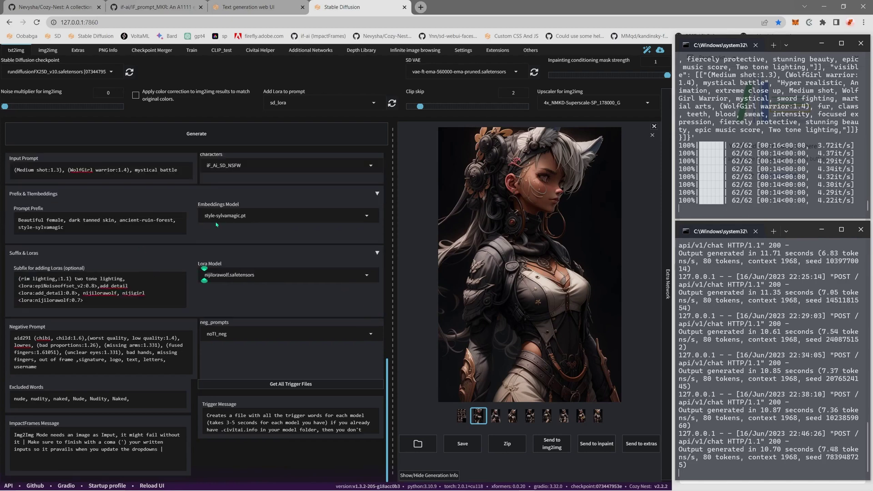
{"action": "scroll", "coordinate": [250, 277], "scroll_direction": "up", "scroll_amount": 2}
{"action": "left_click", "coordinate": [268, 250]}
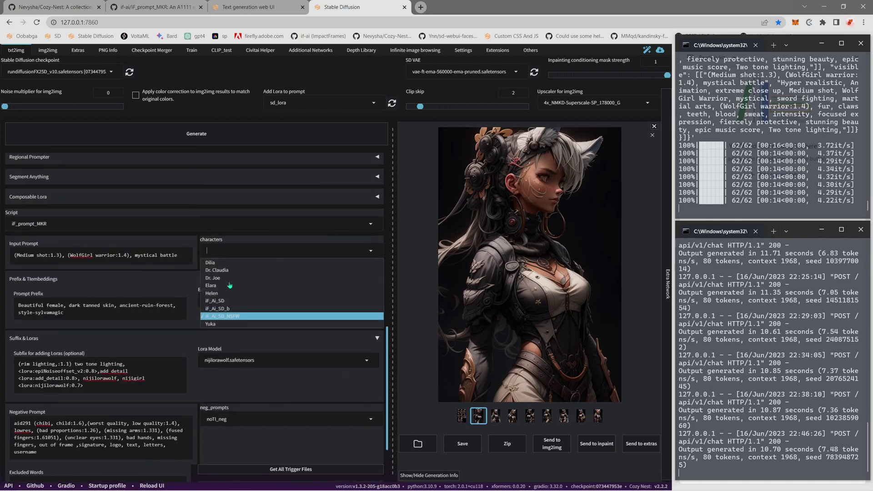
{"action": "key", "text": "BackSpace"}
{"action": "key", "text": "BackSpace"}
{"action": "key", "text": "BackSpace"}
{"action": "key", "text": "BackSpace"}
{"action": "type", "text": "b"}
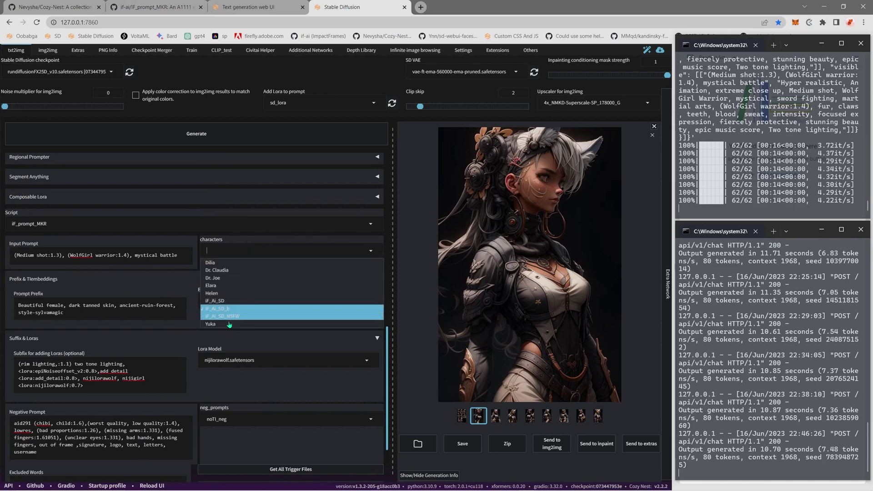
{"action": "left_click", "coordinate": [223, 313]}
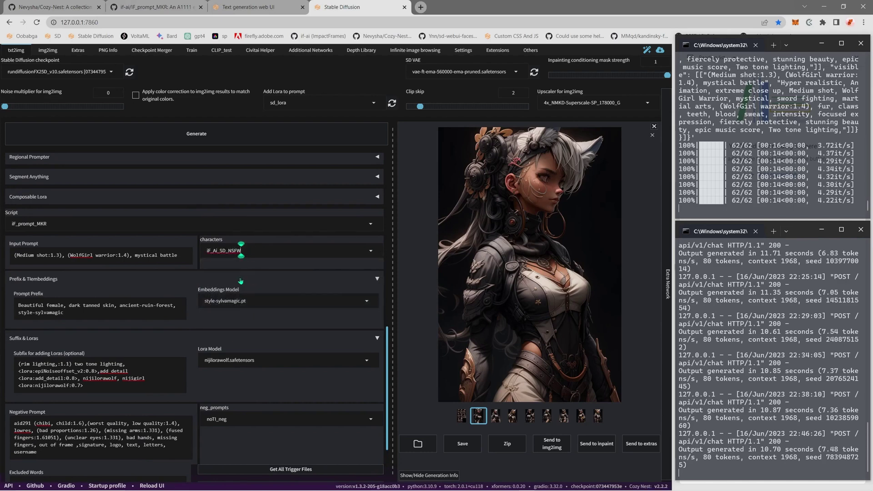
{"action": "scroll", "coordinate": [127, 368], "scroll_direction": "down", "scroll_amount": 2}
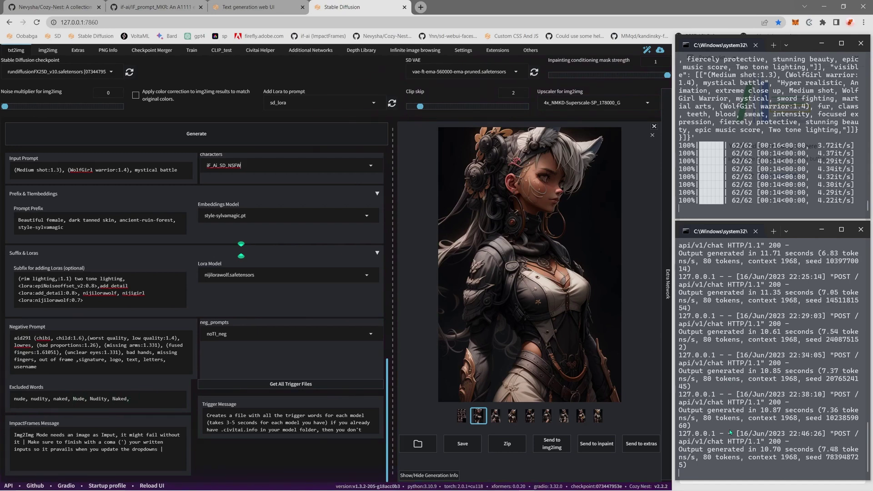
{"action": "scroll", "coordinate": [187, 372], "scroll_direction": "up", "scroll_amount": 1}
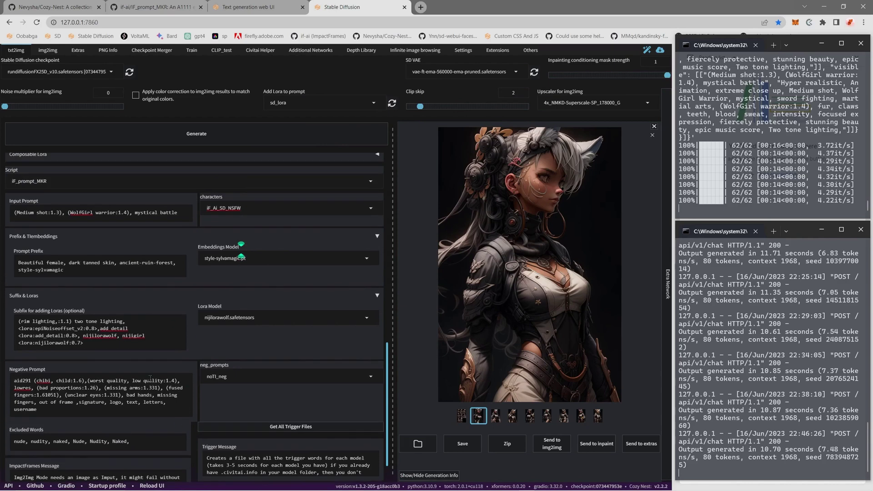
{"action": "scroll", "coordinate": [193, 423], "scroll_direction": "down", "scroll_amount": 1}
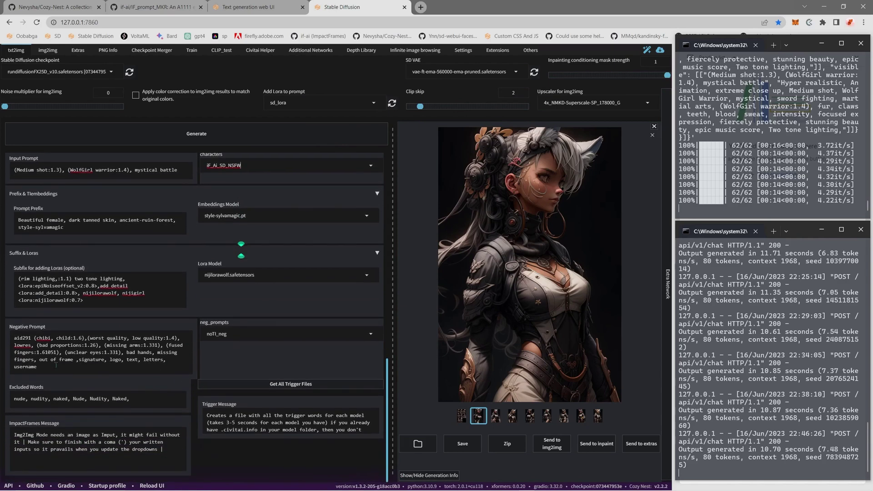
{"action": "left_click", "coordinate": [272, 336]}
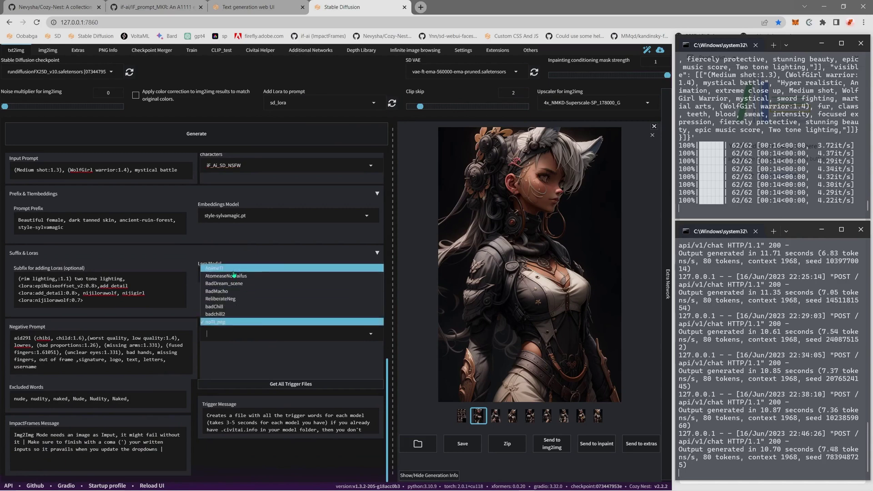
{"action": "left_click", "coordinate": [228, 323]}
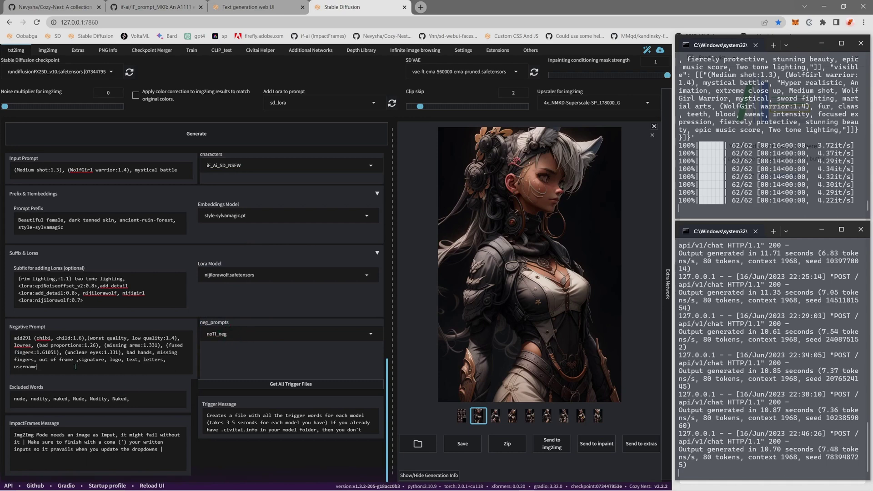
{"action": "left_click", "coordinate": [36, 370]}
{"action": "left_click_drag", "start_coordinate": [35, 338], "coordinate": [8, 341]}
- Choose OC.safetensors as the LoRA model and change its weight from 0.8 to 0.7
{"action": "left_click", "coordinate": [94, 302]}
{"action": "left_click", "coordinate": [280, 275]}
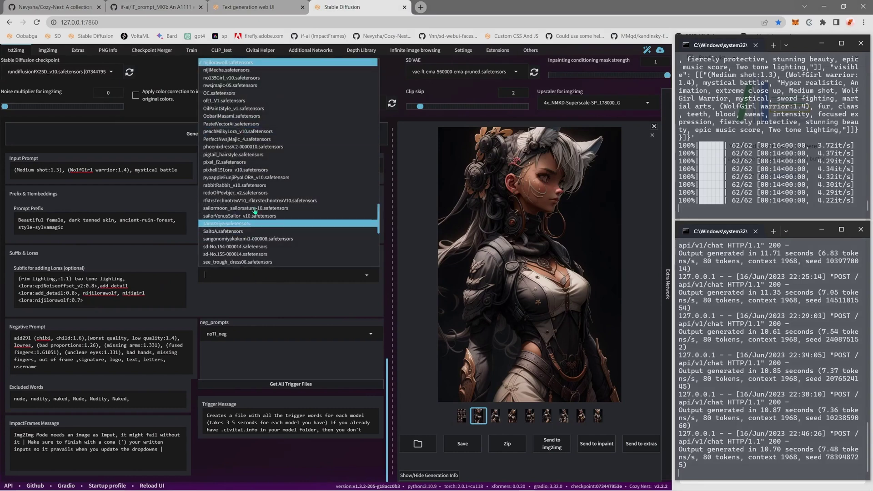
{"action": "scroll", "coordinate": [245, 196], "scroll_direction": "up", "scroll_amount": 5}
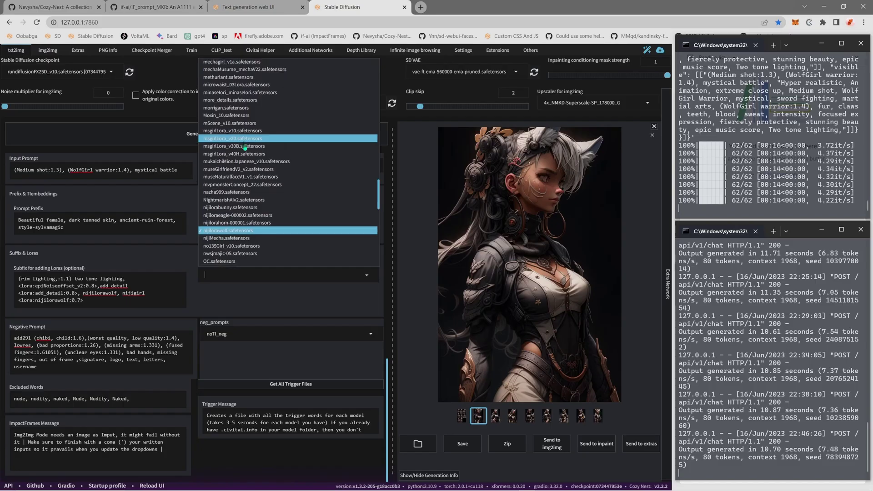
{"action": "left_click", "coordinate": [234, 224]}
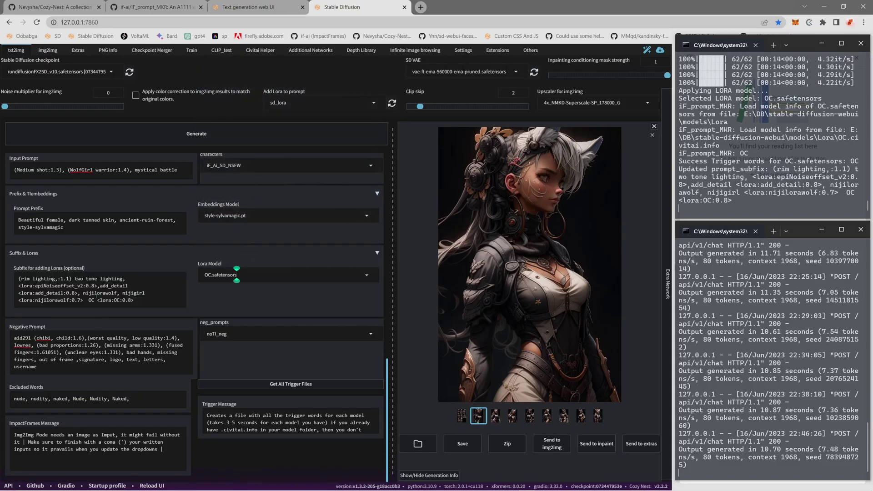
{"action": "double_click", "coordinate": [130, 300]}
{"action": "type", "text": "7"}
- Delete the nijilorawolf trigger words and LoRA tag from the suffix, leaving 'OC <lora:OC:0.7>'
{"action": "left_click", "coordinate": [84, 301]}
{"action": "left_click_drag", "start_coordinate": [85, 300], "coordinate": [84, 294]}
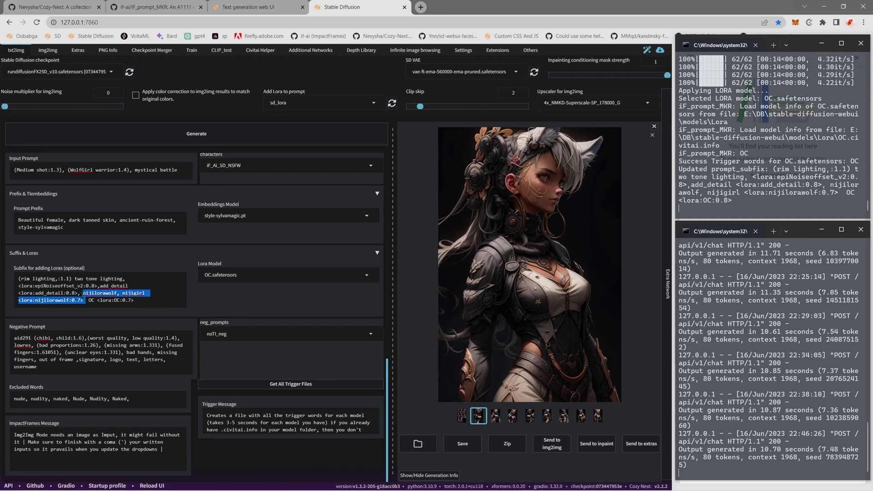
{"action": "key", "text": "BackSpace"}
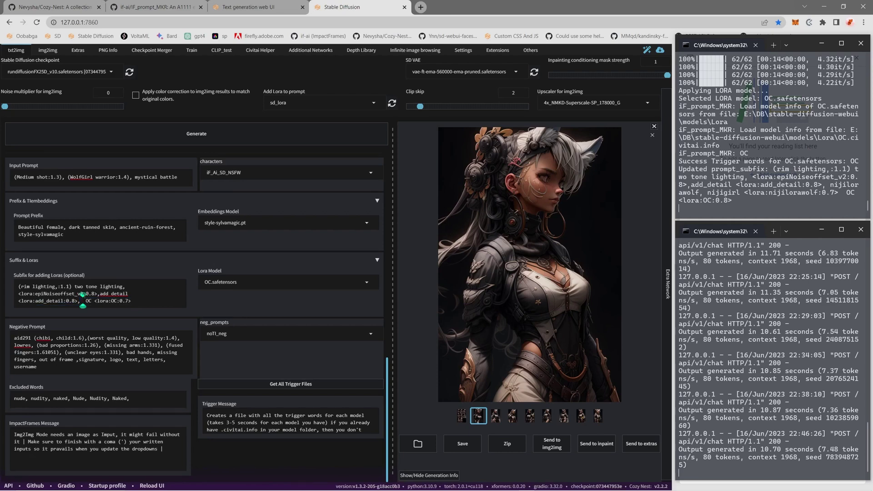
{"action": "key", "text": "BackSpace"}
{"action": "key", "text": "End"}
{"action": "left_click_drag", "start_coordinate": [82, 301], "coordinate": [132, 301]}
- Choose Style-Princess.pt as the embeddings model
{"action": "left_click", "coordinate": [132, 301]}
{"action": "left_click", "coordinate": [80, 237]}
{"action": "left_click", "coordinate": [286, 223]}
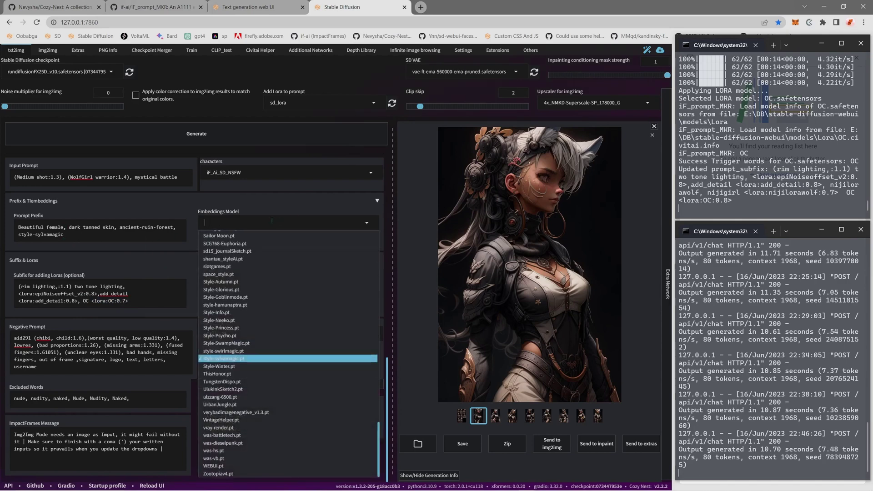
{"action": "left_click", "coordinate": [234, 328]}
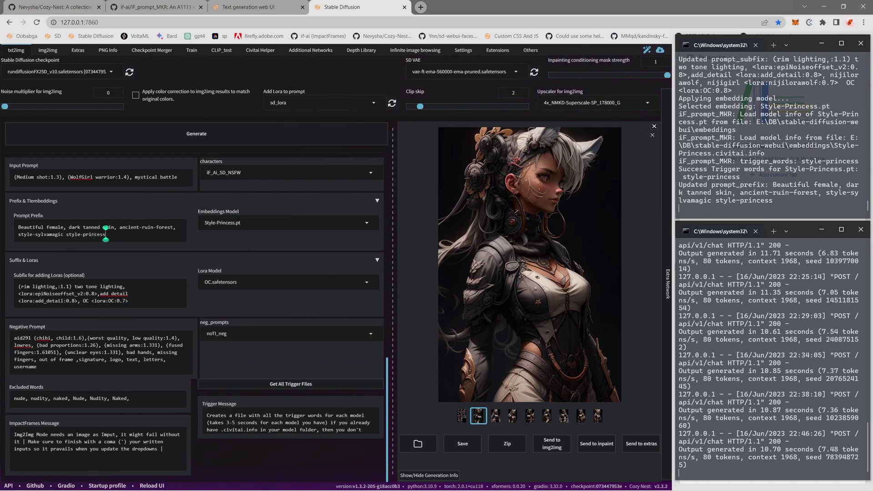
- Remove the auto-added style-princess from the prefix so it ends with 'style-sylvamagic'
{"action": "left_click_drag", "start_coordinate": [107, 234], "coordinate": [63, 234]}
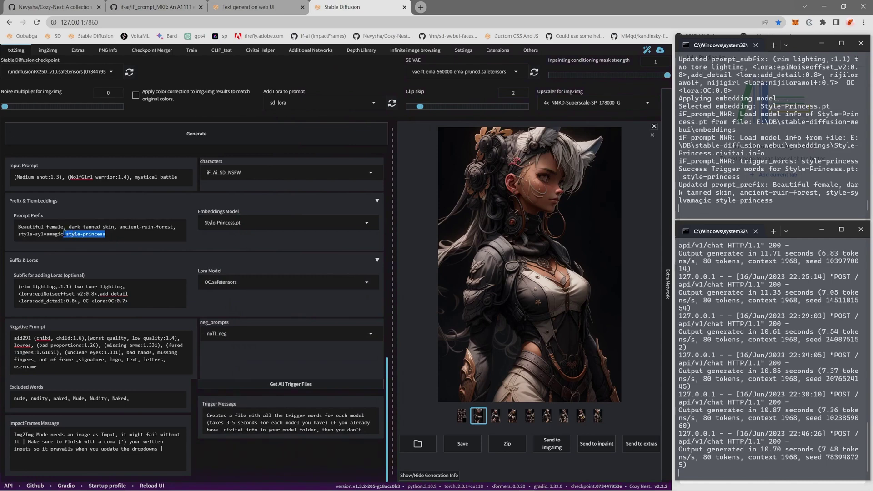
{"action": "key", "text": "BackSpace"}
{"action": "type", "text": ","}
{"action": "key", "text": "BackSpace"}
{"action": "left_click", "coordinate": [67, 227]}
- Drop ancient-ruin-forest from the prefix and replace 'battle' with 'forest' in the input prompt
{"action": "left_click_drag", "start_coordinate": [121, 227], "coordinate": [173, 227]}
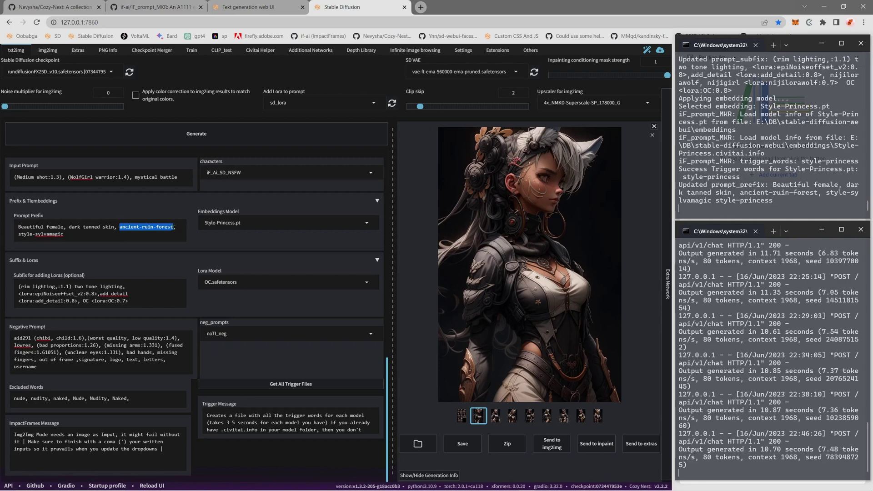
{"action": "key", "text": "BackSpace"}
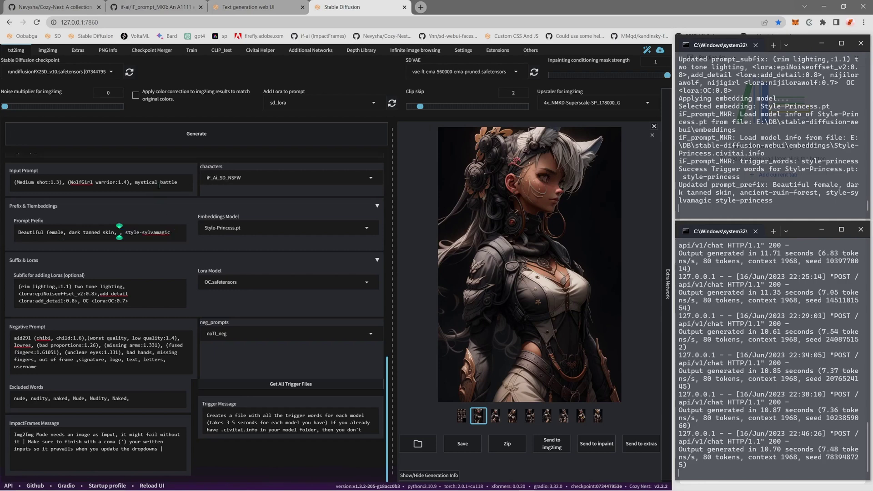
{"action": "left_click_drag", "start_coordinate": [178, 182], "coordinate": [160, 182]}
{"action": "type", "text": "forest"}
- Add 'cat ears, cat tail' to the prompt prefix after skin
{"action": "left_click", "coordinate": [119, 232]}
{"action": "type", "text": "pi"}
{"action": "key", "text": "BackSpace"}
{"action": "key", "text": "BackSpace"}
{"action": "type", "text": "cat "}
{"action": "type", "text": "ears"}
{"action": "type", "text": ", cat"}
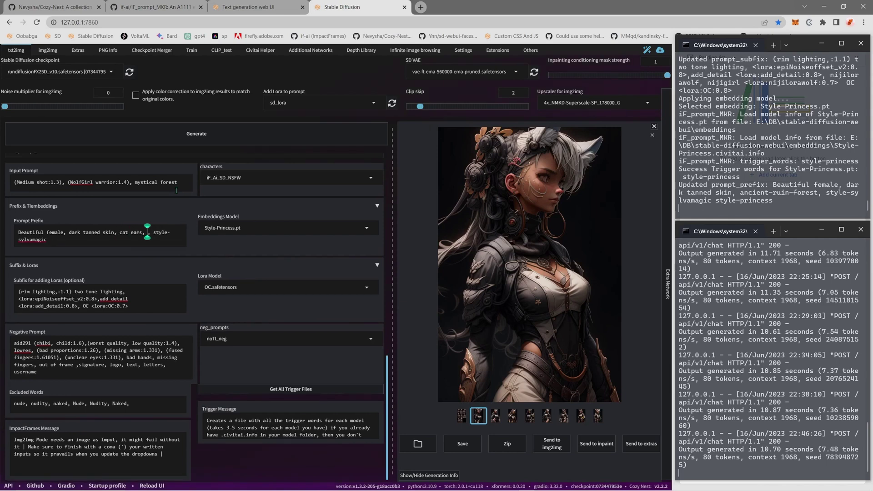
{"action": "type", "text": " tail,"}
- Change WolfGirl to catGirl in the input prompt
{"action": "double_click", "coordinate": [74, 181]}
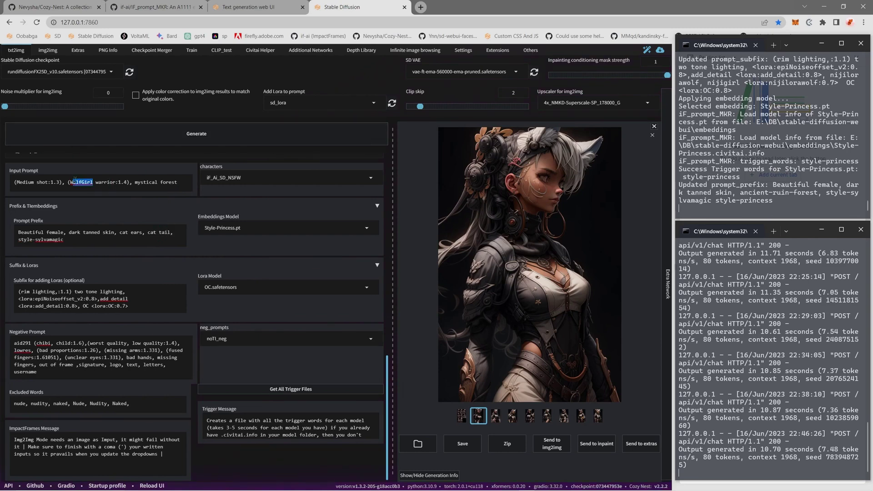
{"action": "left_click", "coordinate": [81, 181]}
{"action": "key", "text": "BackSpace"}
{"action": "key", "text": "BackSpace"}
{"action": "key", "text": "BackSpace"}
{"action": "key", "text": "BackSpace"}
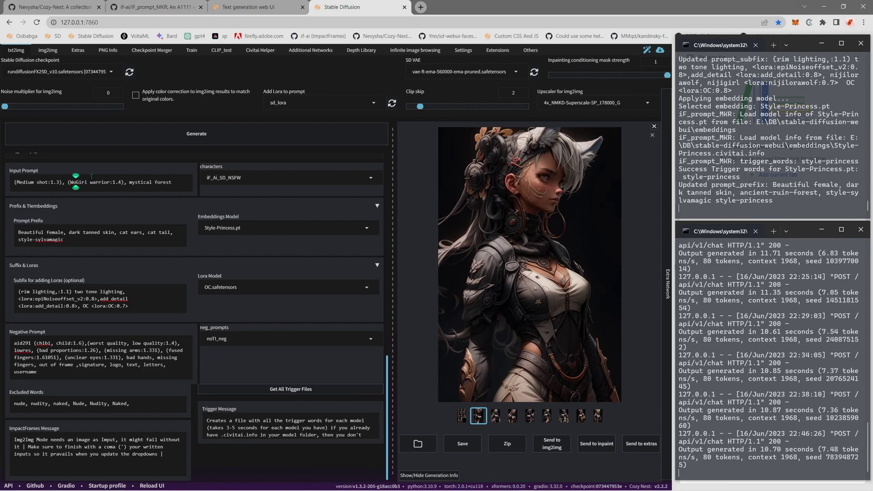
{"action": "type", "text": "cat"}
- Replace 'Medium' with 'portrait' so the prompt starts with (portrait shot:1.3)
{"action": "left_click", "coordinate": [174, 181]}
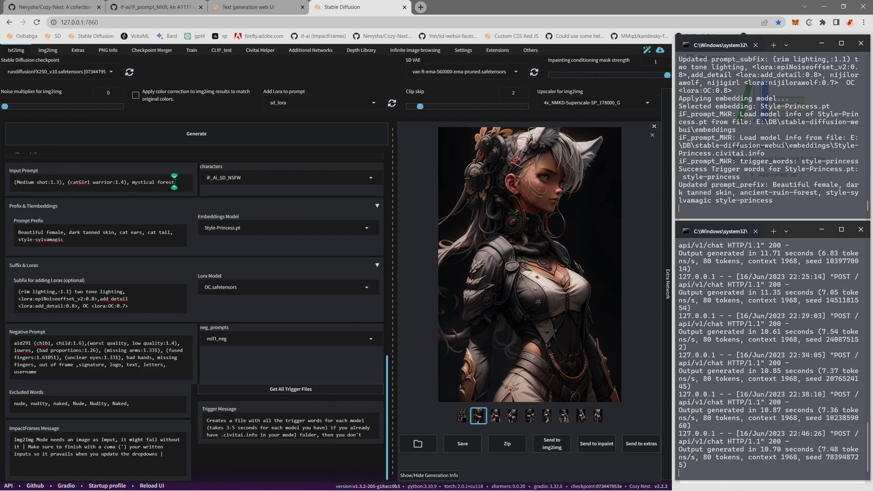
{"action": "double_click", "coordinate": [18, 182]}
{"action": "type", "text": "p"}
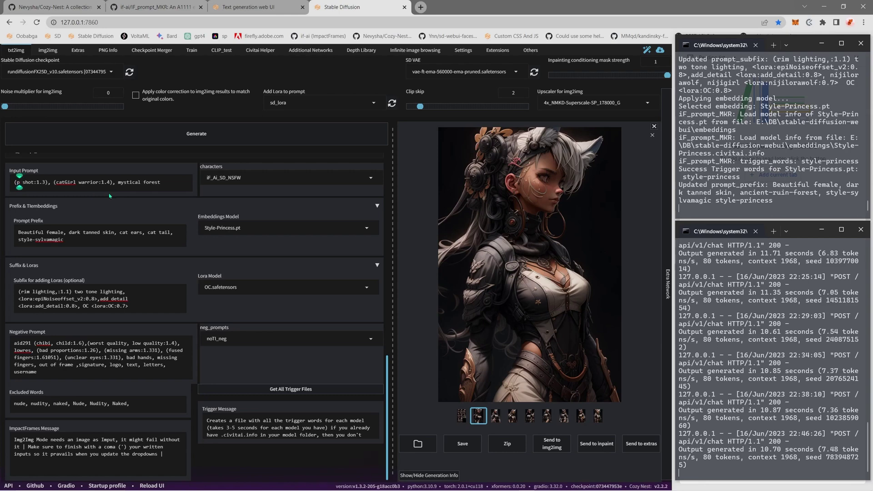
{"action": "type", "text": "ortar"}
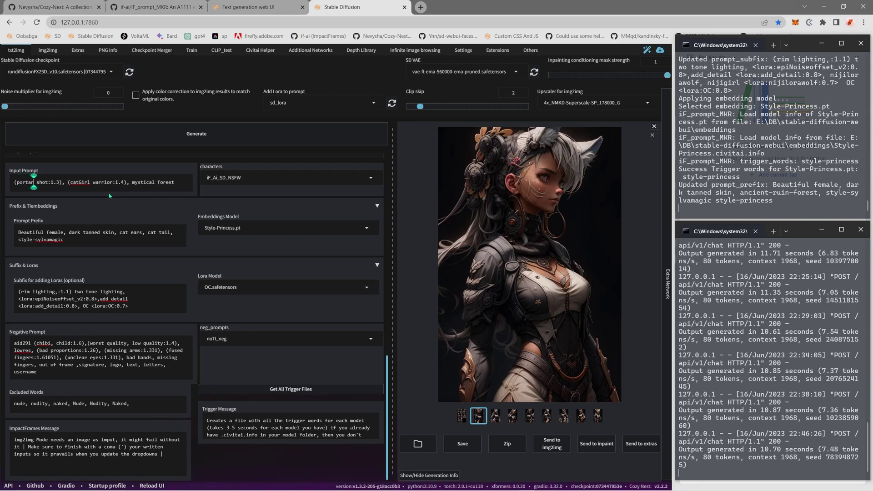
{"action": "type", "text": "i"}
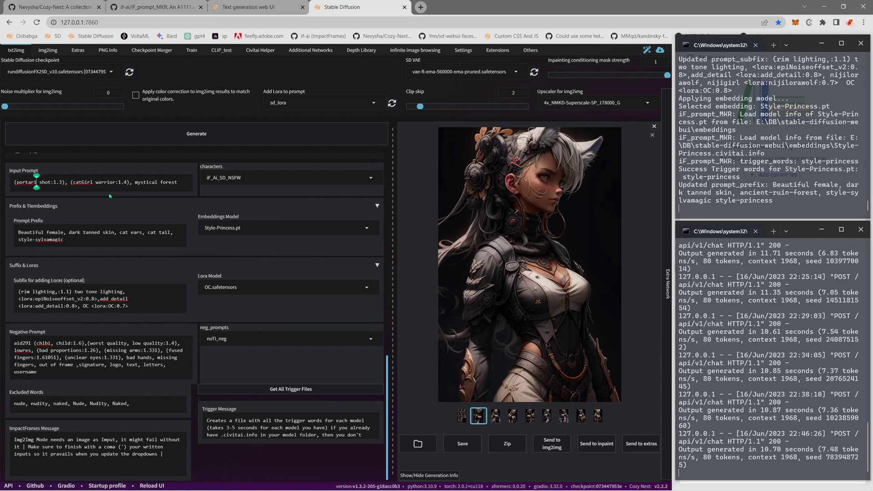
{"action": "key", "text": "BackSpace"}
{"action": "key", "text": "BackSpace"}
{"action": "key", "text": "BackSpace"}
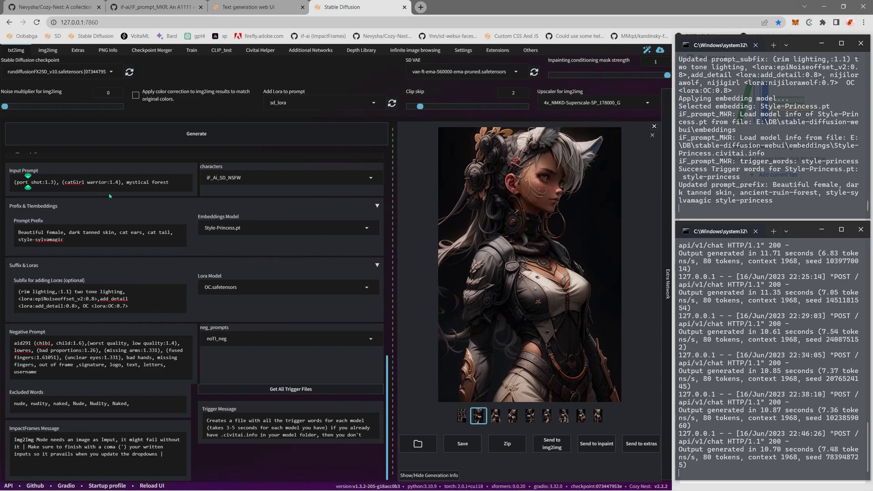
{"action": "type", "text": "rait"}
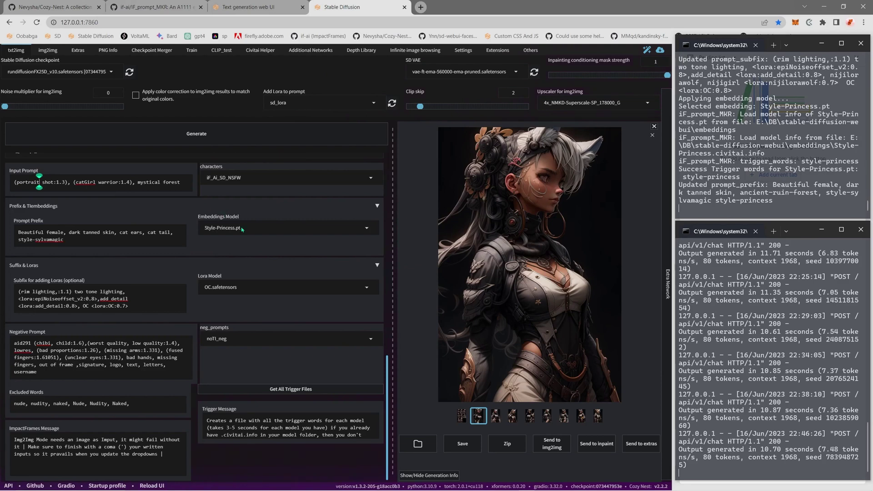
{"action": "scroll", "coordinate": [177, 450], "scroll_direction": "down", "scroll_amount": 1}
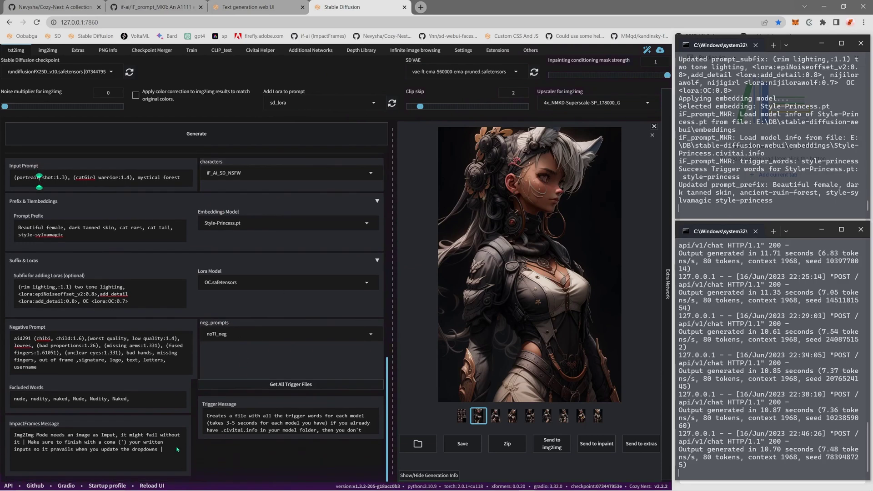
{"action": "scroll", "coordinate": [139, 186], "scroll_direction": "up", "scroll_amount": 3}
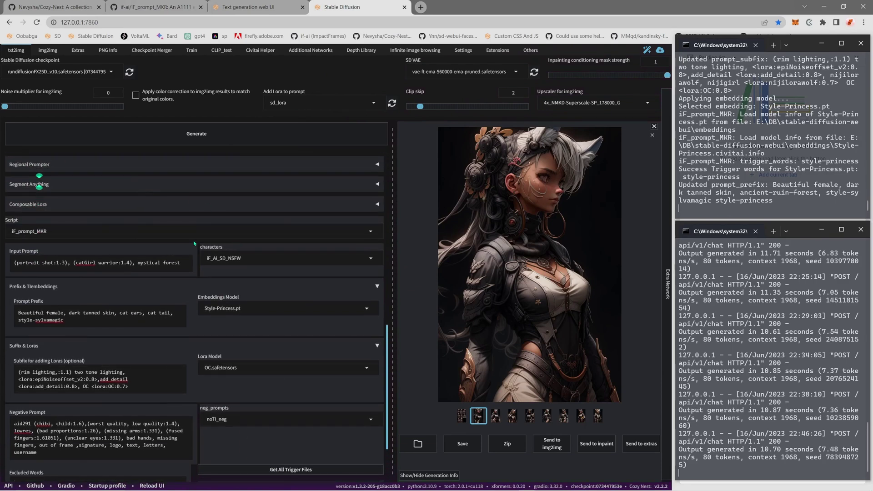
{"action": "scroll", "coordinate": [271, 244], "scroll_direction": "up", "scroll_amount": 10}
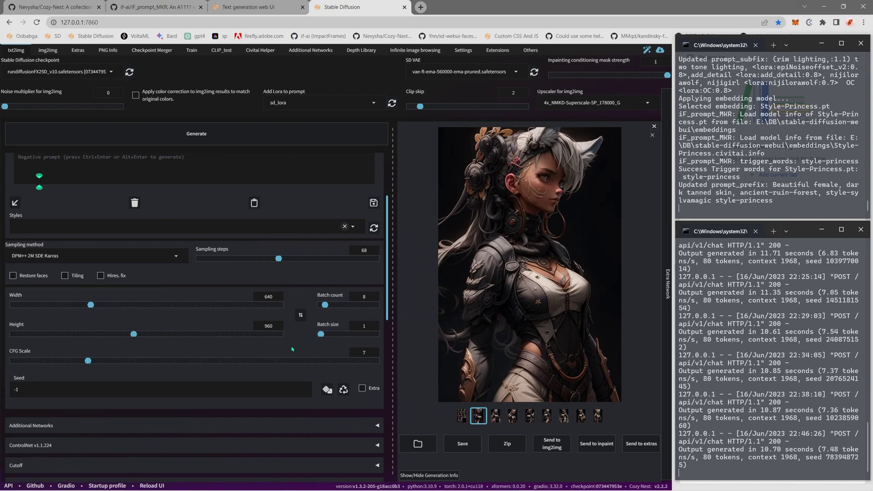
{"action": "scroll", "coordinate": [292, 350], "scroll_direction": "down", "scroll_amount": 4}
{"action": "scroll", "coordinate": [389, 407], "scroll_direction": "down", "scroll_amount": 3}
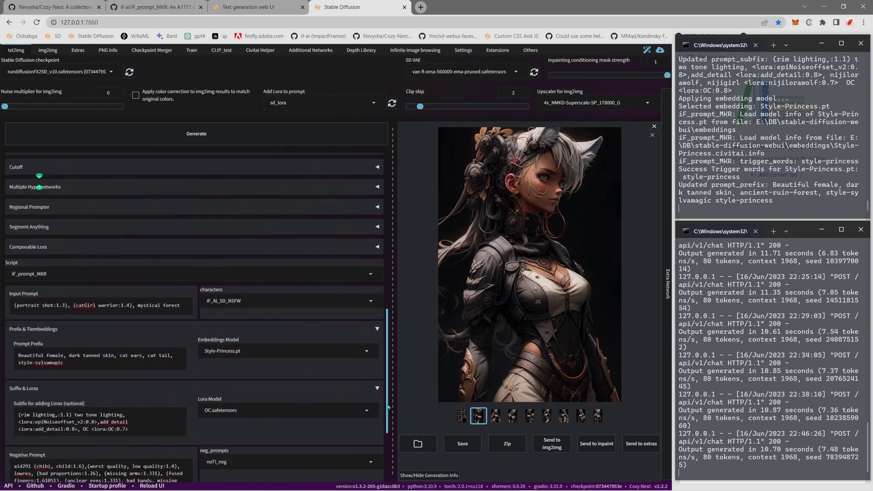
{"action": "scroll", "coordinate": [389, 408], "scroll_direction": "down", "scroll_amount": 3}
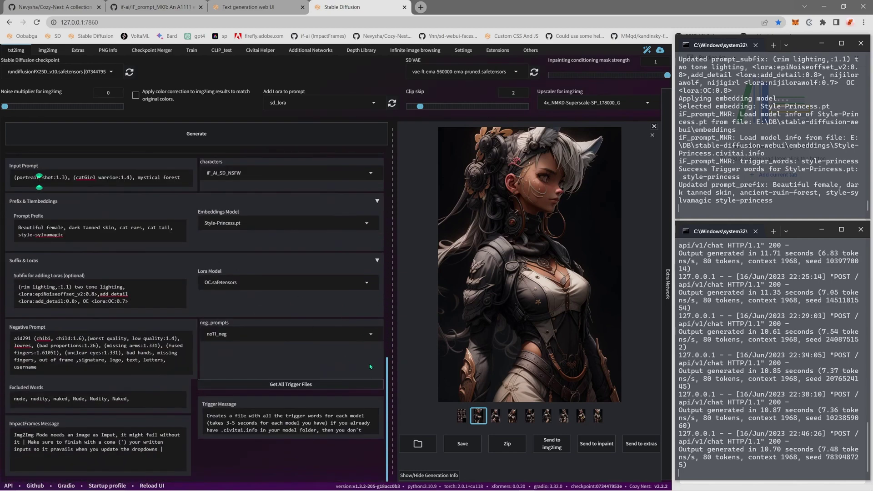
{"action": "scroll", "coordinate": [376, 359], "scroll_direction": "up", "scroll_amount": 10}
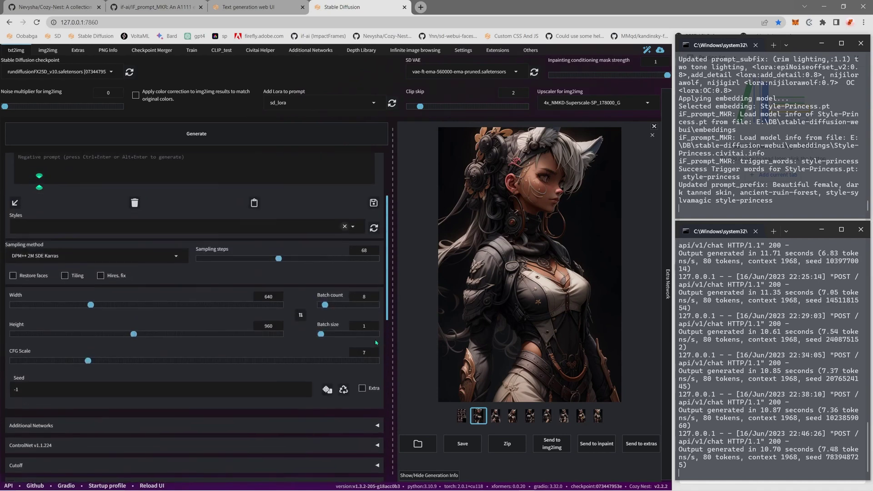
- Generate the catgirl batch and browse each result full size in the lightbox
{"action": "left_click", "coordinate": [201, 139]}
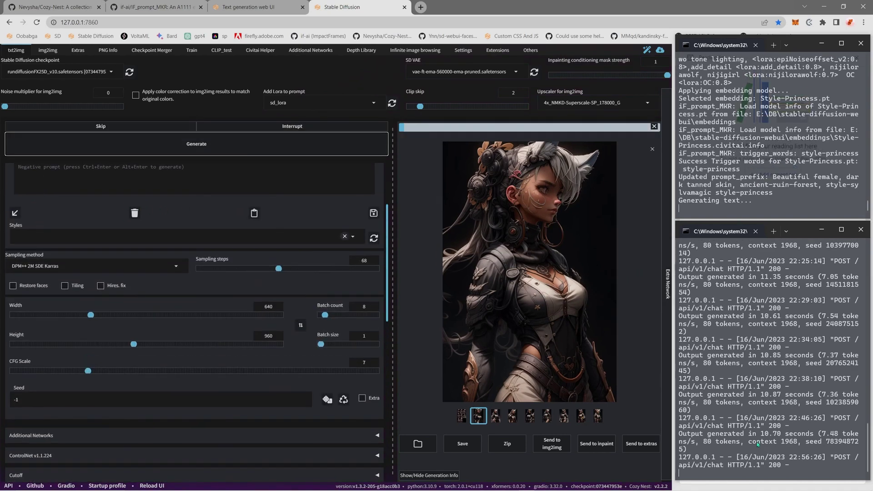
{"action": "left_click", "coordinate": [499, 417]}
{"action": "left_click", "coordinate": [455, 382]}
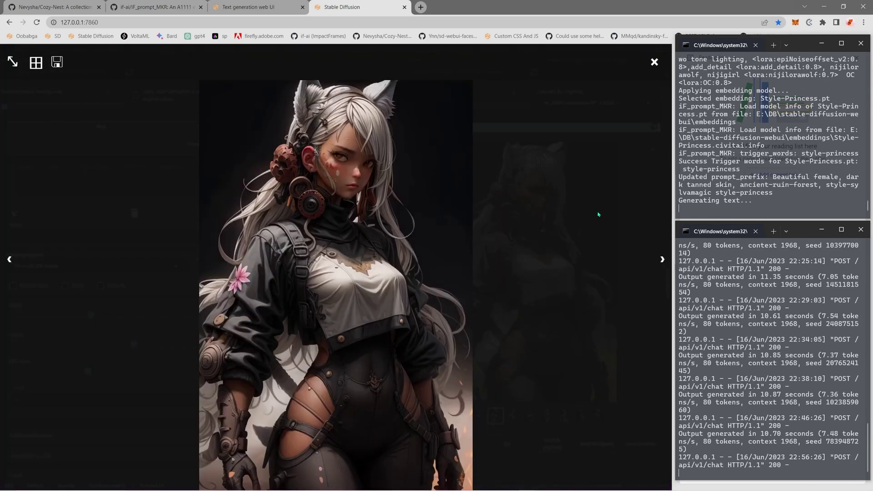
{"action": "left_click", "coordinate": [662, 260]}
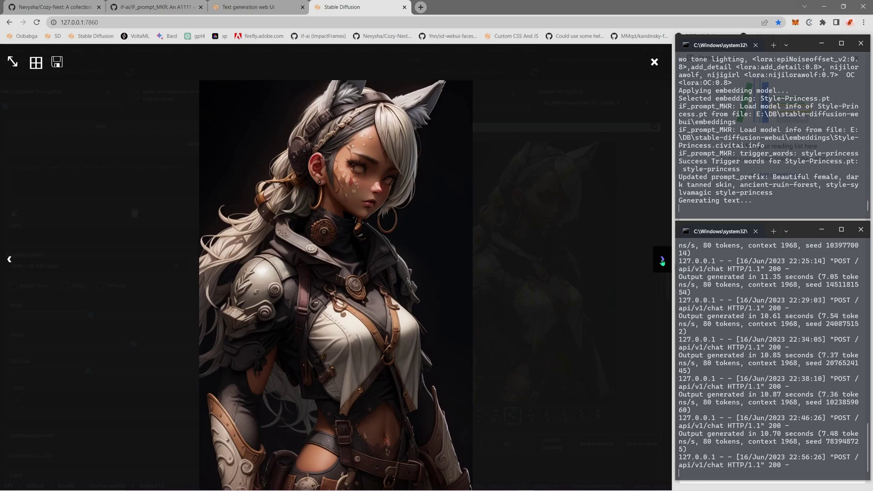
{"action": "left_click", "coordinate": [663, 260]}
{"action": "left_click", "coordinate": [662, 260]}
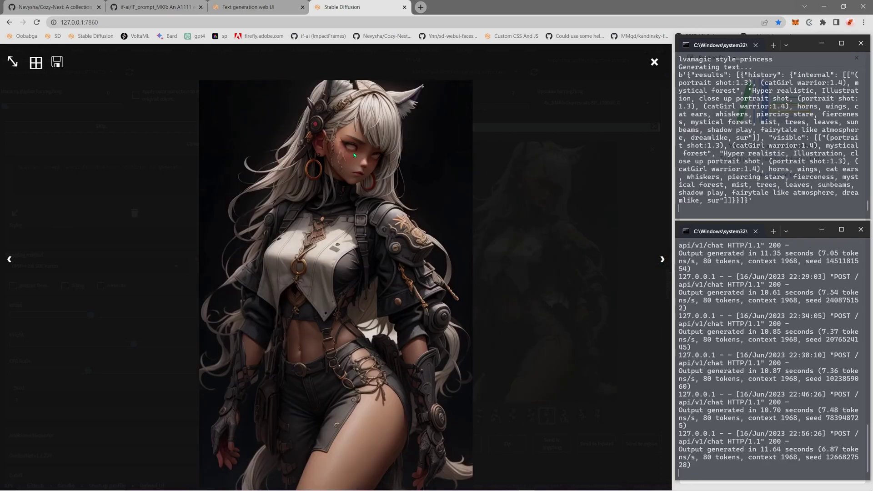
{"action": "left_click", "coordinate": [662, 261]}
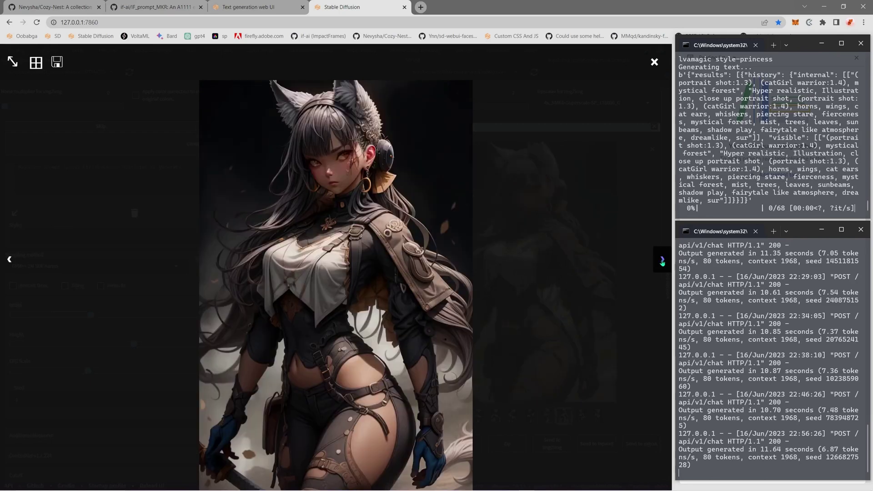
{"action": "left_click", "coordinate": [662, 262]}
{"action": "left_click", "coordinate": [662, 261]}
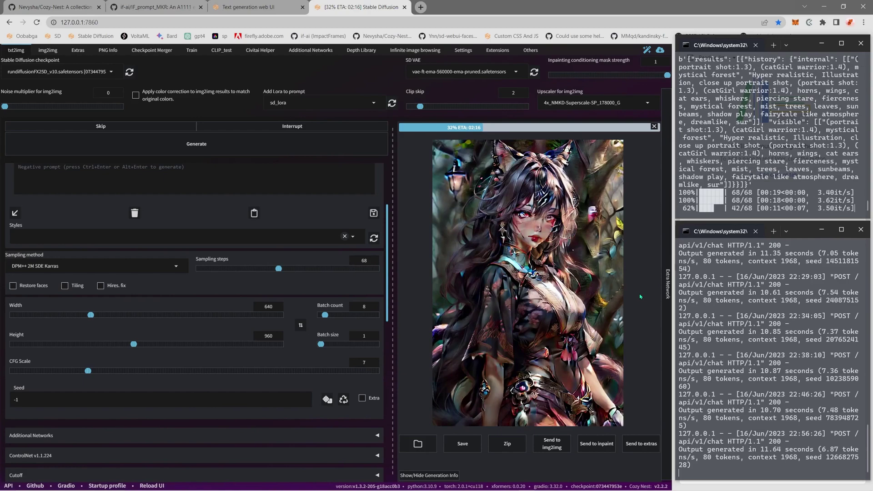
- Resize the settings column to enlarge the eight-image batch grid preview
{"action": "left_click_drag", "start_coordinate": [393, 280], "coordinate": [360, 281]}
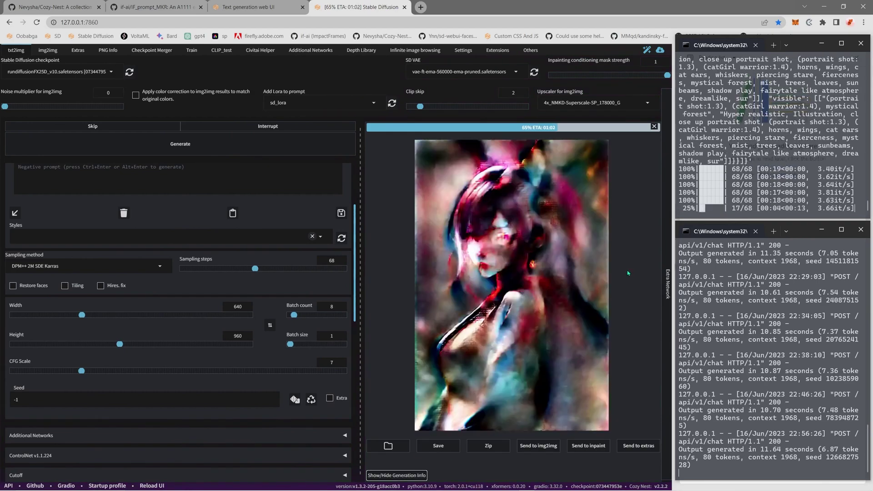
{"action": "scroll", "coordinate": [346, 278], "scroll_direction": "down", "scroll_amount": 12}
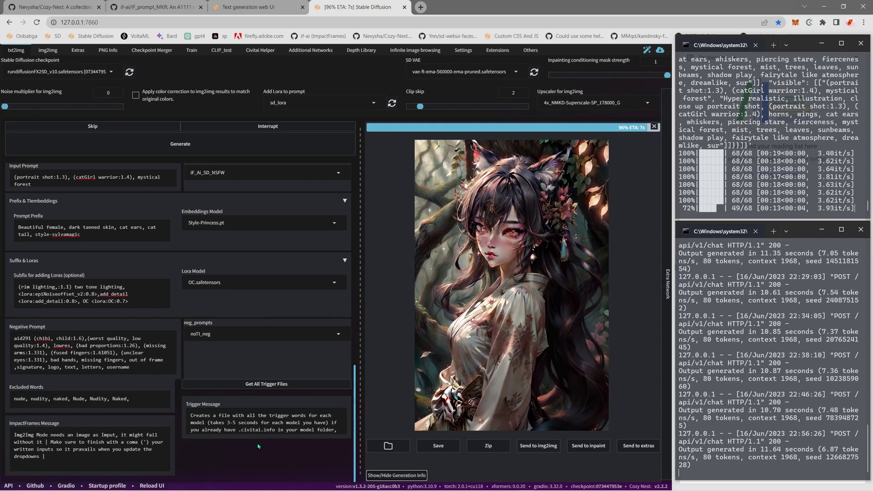
{"action": "left_click_drag", "start_coordinate": [355, 372], "coordinate": [310, 278]}
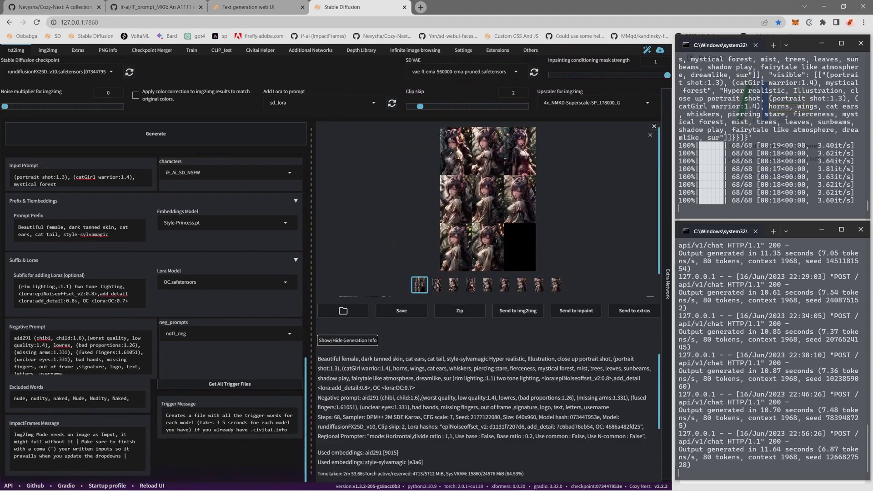
- Widen the settings column and glance at the textual inversion embeddings in Extra Networks
{"action": "left_click_drag", "start_coordinate": [311, 298], "coordinate": [381, 259]}
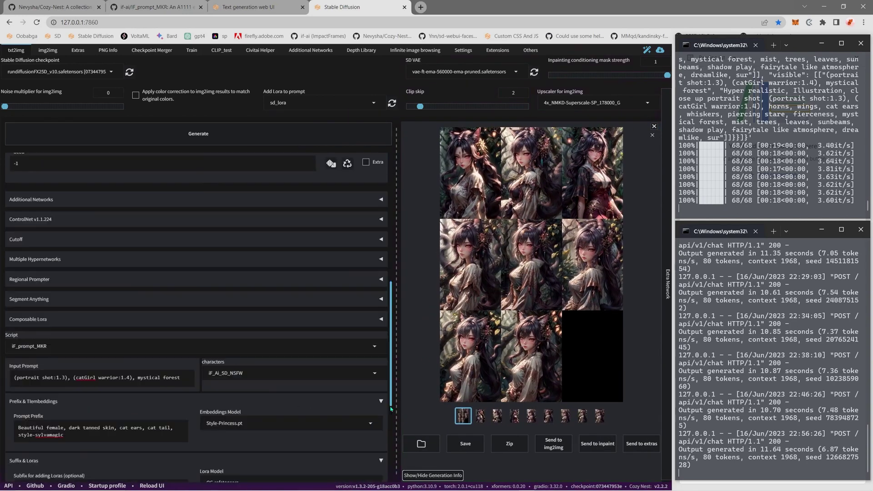
{"action": "left_click", "coordinate": [668, 284]}
{"action": "left_click", "coordinate": [456, 99]}
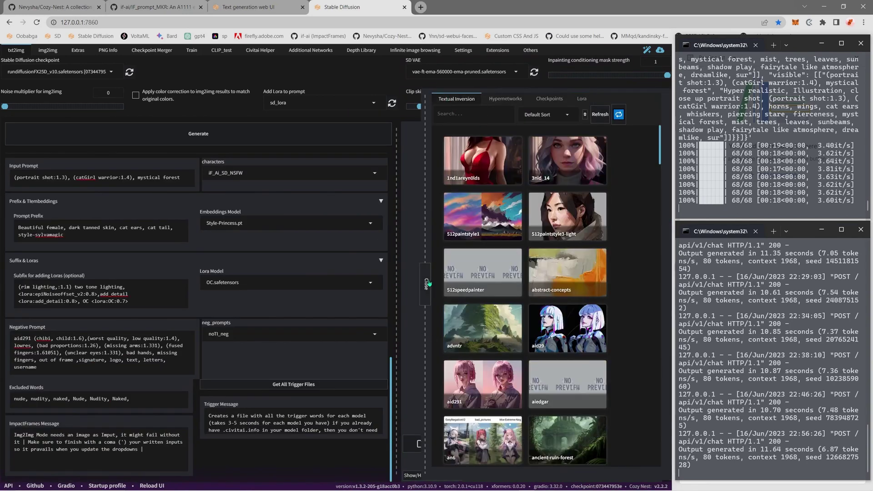
{"action": "left_click", "coordinate": [426, 285]}
{"action": "scroll", "coordinate": [83, 309], "scroll_direction": "down", "scroll_amount": 10}
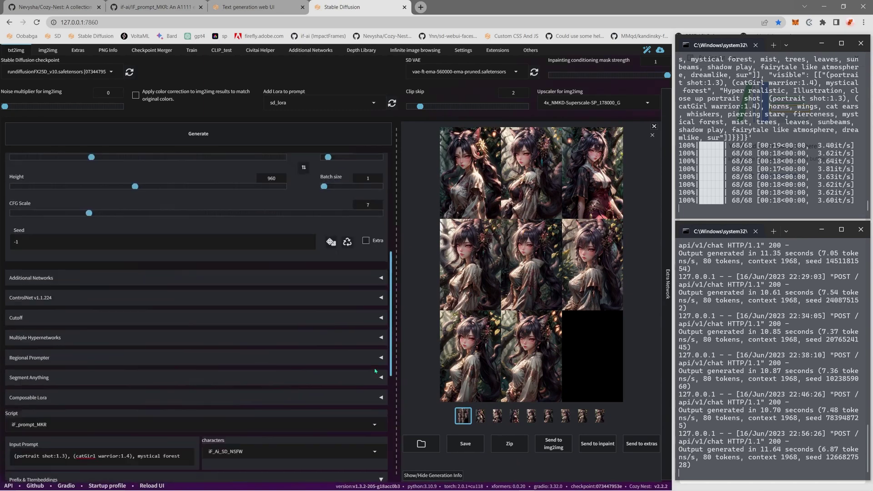
{"action": "scroll", "coordinate": [195, 273], "scroll_direction": "down", "scroll_amount": 5}
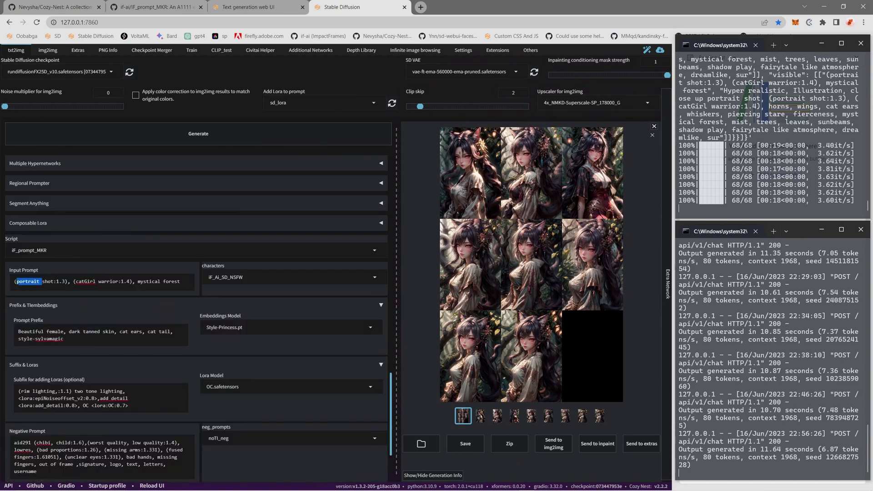
- Edit the input prompt: catGirl becomes demoness, mystical forest becomes 'seductive'
{"action": "double_click", "coordinate": [73, 281]}
{"action": "type", "text": "demmon"}
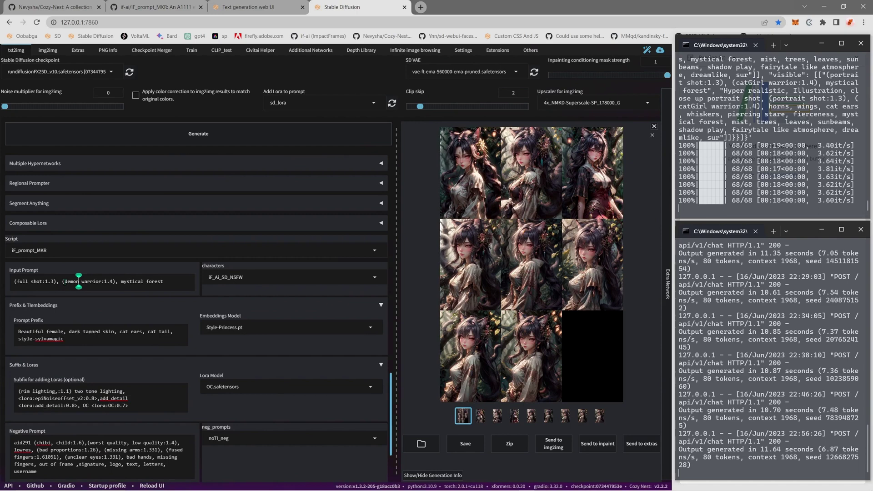
{"action": "type", "text": "ess"}
{"action": "left_click_drag", "start_coordinate": [175, 282], "coordinate": [149, 282]}
{"action": "key", "text": "BackSpace"}
{"action": "key", "text": "ctrl+BackSpace"}
{"action": "type", "text": "epic battle"}
{"action": "left_click_drag", "start_coordinate": [129, 281], "coordinate": [161, 282]}
{"action": "type", "text": "seductive"}
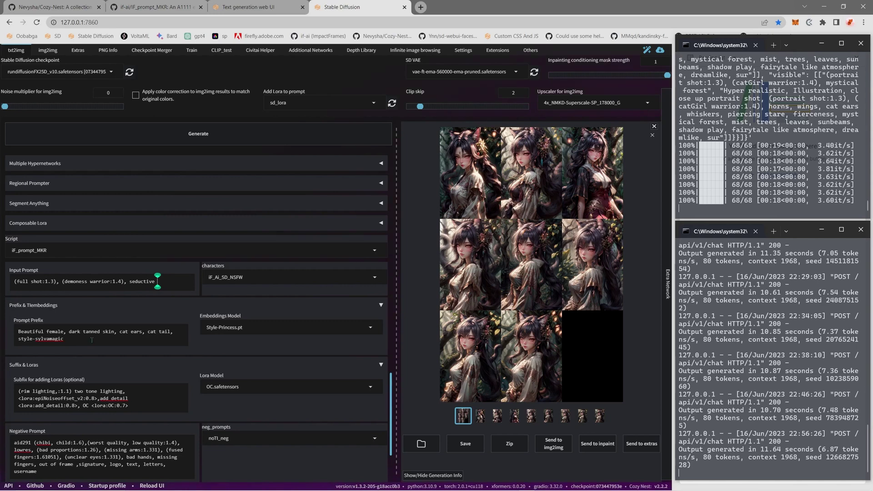
- Trim the prompt prefix down to 'Beautiful female', removing dark tanned skin and the rest
{"action": "left_click_drag", "start_coordinate": [68, 331], "coordinate": [177, 331]}
{"action": "key", "text": "BackSpace"}
{"action": "key", "text": "shift+End"}
{"action": "key", "text": "Delete"}
{"action": "left_click", "coordinate": [273, 328]}
- Pick the was-vb.pt embedding model and delete the OC LoRA tag from the suffix
{"action": "left_click", "coordinate": [236, 299]}
{"action": "scroll", "coordinate": [227, 327], "scroll_direction": "down", "scroll_amount": 1}
{"action": "left_click_drag", "start_coordinate": [80, 357], "coordinate": [129, 357]}
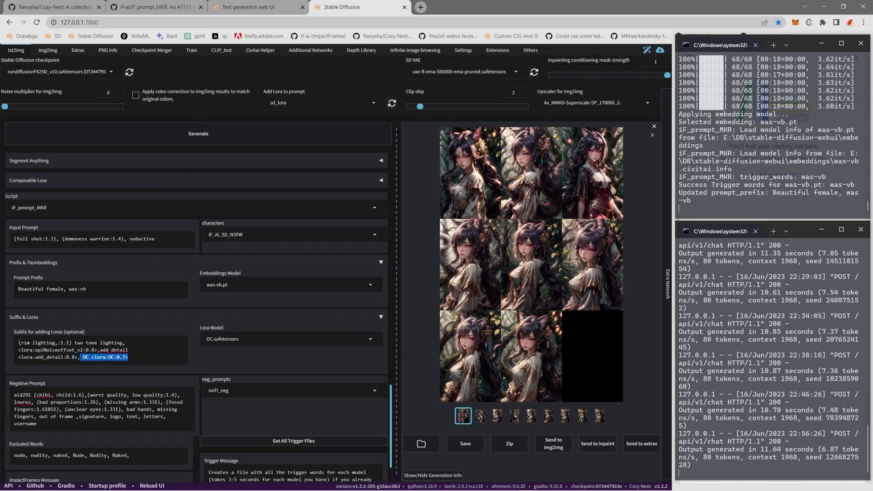
{"action": "key", "text": "BackSpace"}
- After browsing the LoRA preview cards, set the Lora Model to methurlant.safetensors
{"action": "left_click", "coordinate": [227, 339]}
{"action": "scroll", "coordinate": [227, 273], "scroll_direction": "up", "scroll_amount": 1}
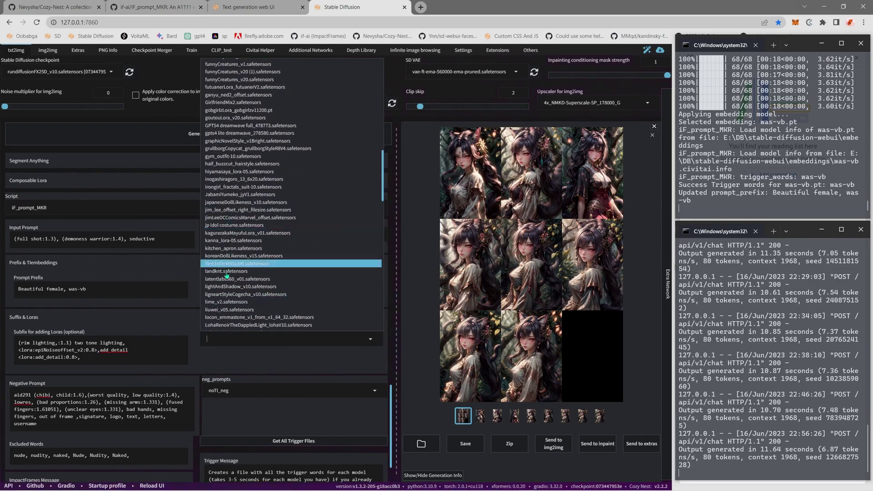
{"action": "left_click", "coordinate": [667, 283]}
{"action": "scroll", "coordinate": [545, 320], "scroll_direction": "down", "scroll_amount": 10}
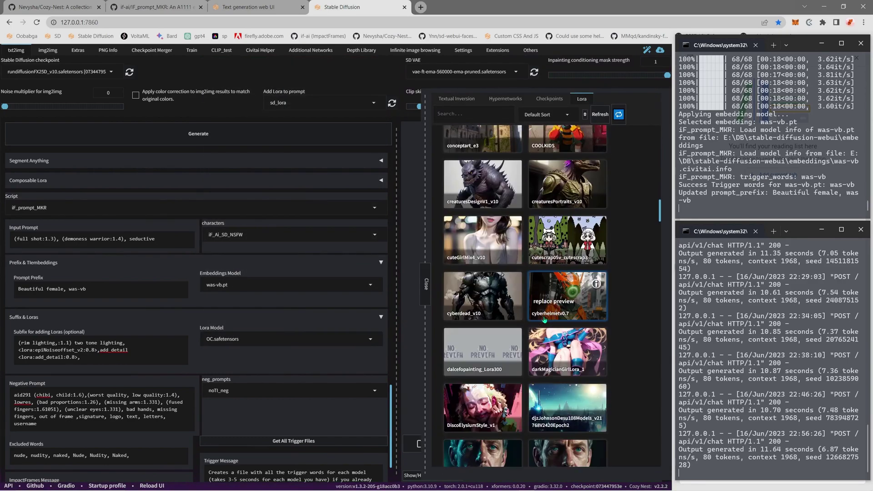
{"action": "scroll", "coordinate": [545, 307], "scroll_direction": "down", "scroll_amount": 10}
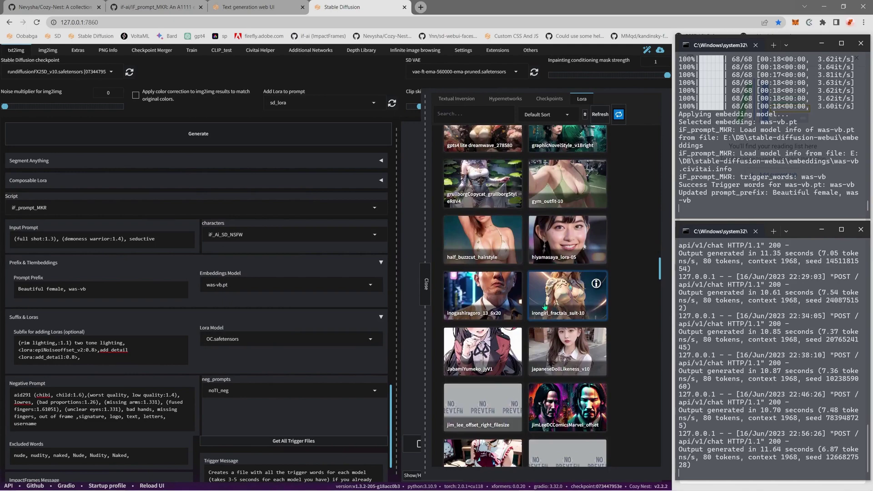
{"action": "left_click", "coordinate": [427, 284]}
{"action": "left_click", "coordinate": [257, 339]}
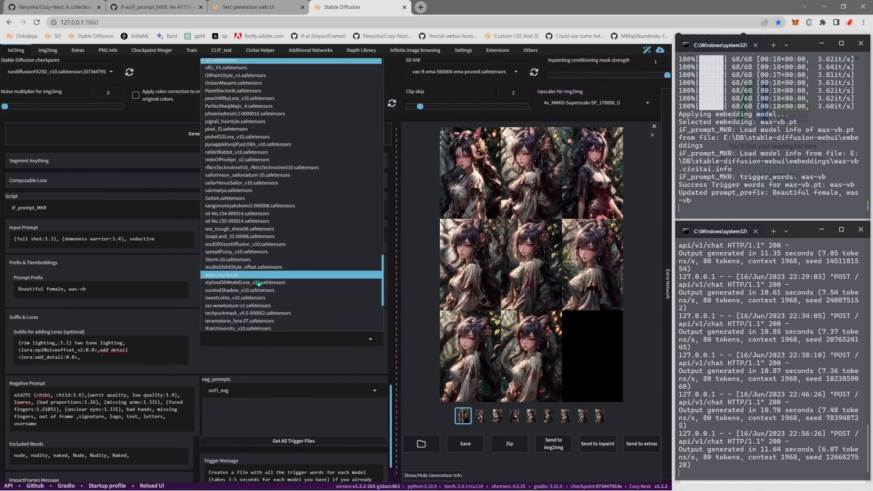
{"action": "scroll", "coordinate": [257, 291], "scroll_direction": "down", "scroll_amount": 3}
{"action": "left_click", "coordinate": [257, 286]}
- Remove 'cybernetic, futuristic' and 'stylized,' from the suffix trigger words
{"action": "left_click_drag", "start_coordinate": [144, 373], "coordinate": [113, 372]}
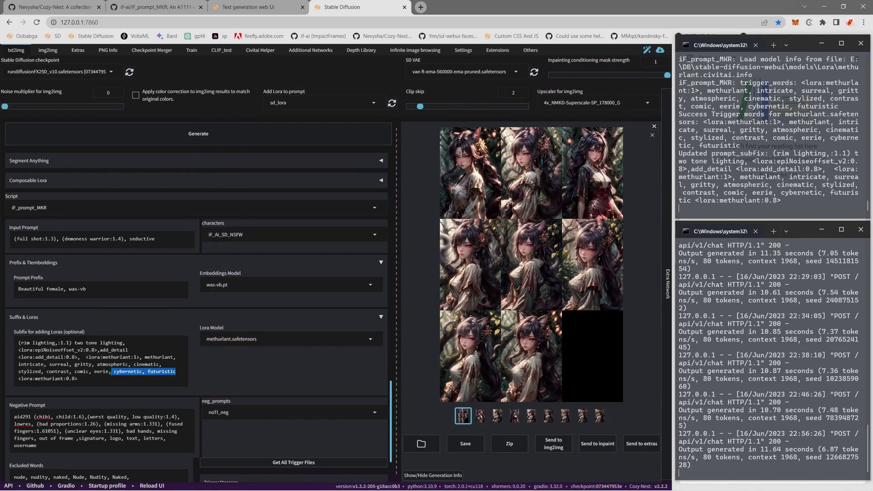
{"action": "key", "text": "BackSpace"}
{"action": "double_click", "coordinate": [85, 373]}
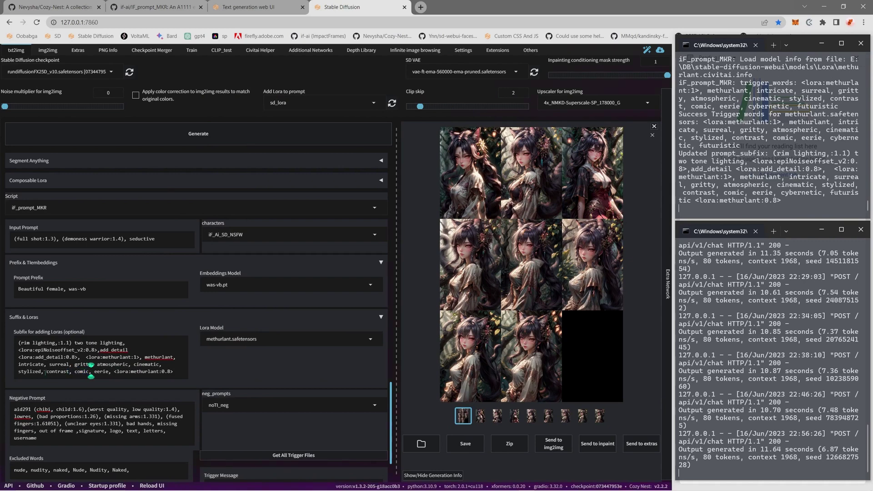
{"action": "key", "text": "shift+Home"}
{"action": "key", "text": "BackSpace"}
{"action": "scroll", "coordinate": [225, 361], "scroll_direction": "up", "scroll_amount": 10}
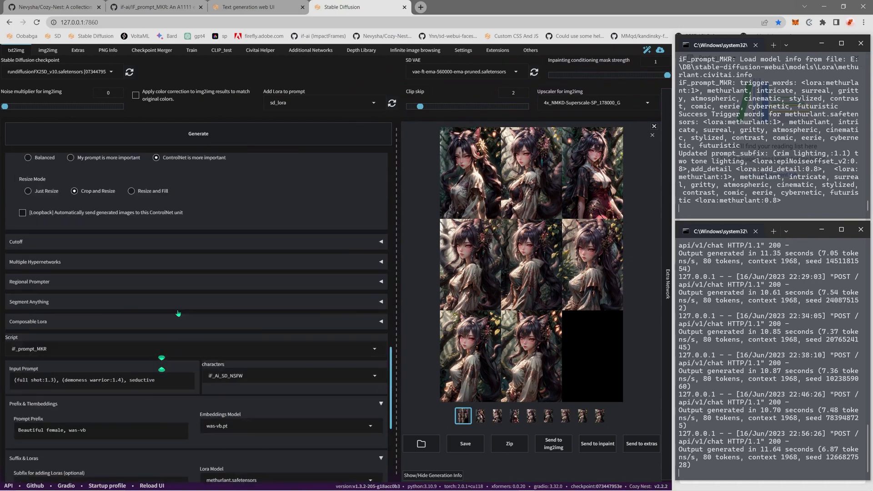
- Generate the posed demoness batch and view the results full-screen
{"action": "left_click", "coordinate": [244, 142]}
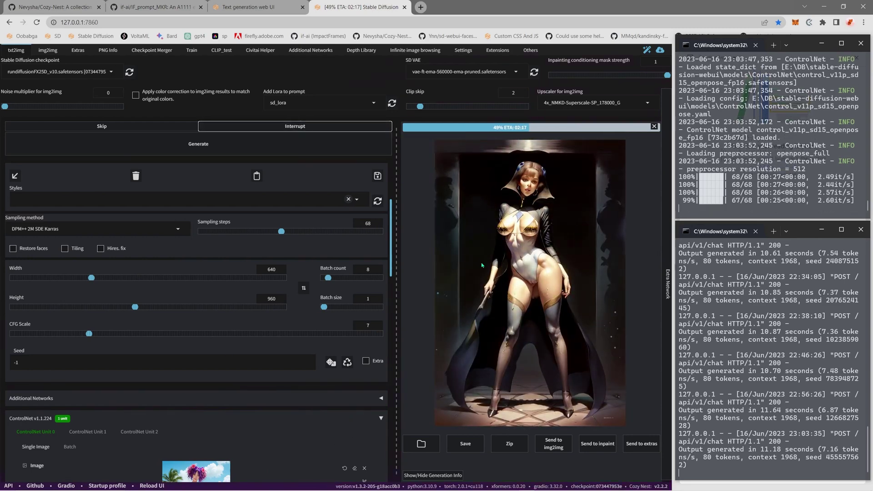
{"action": "left_click", "coordinate": [429, 157]}
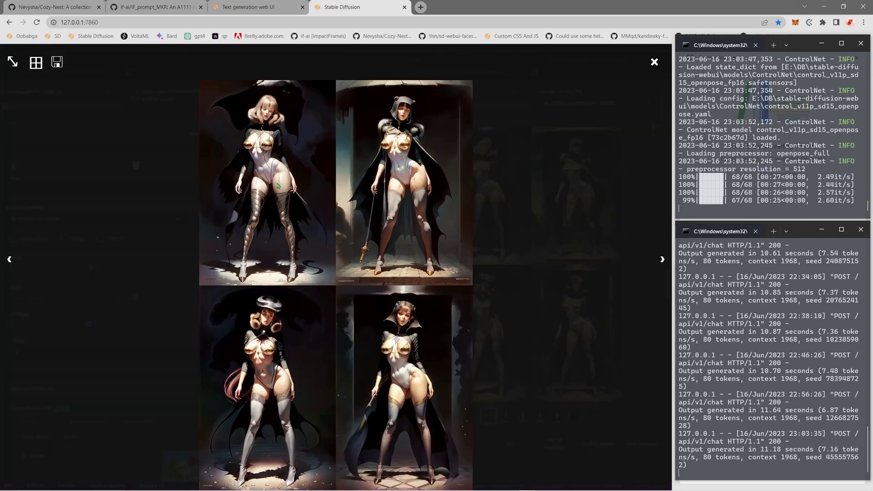
{"action": "left_click", "coordinate": [338, 83]}
- Change 'portrait shot' to 'close up shot' in the input prompt and generate again
{"action": "scroll", "coordinate": [24, 342], "scroll_direction": "down", "scroll_amount": 10}
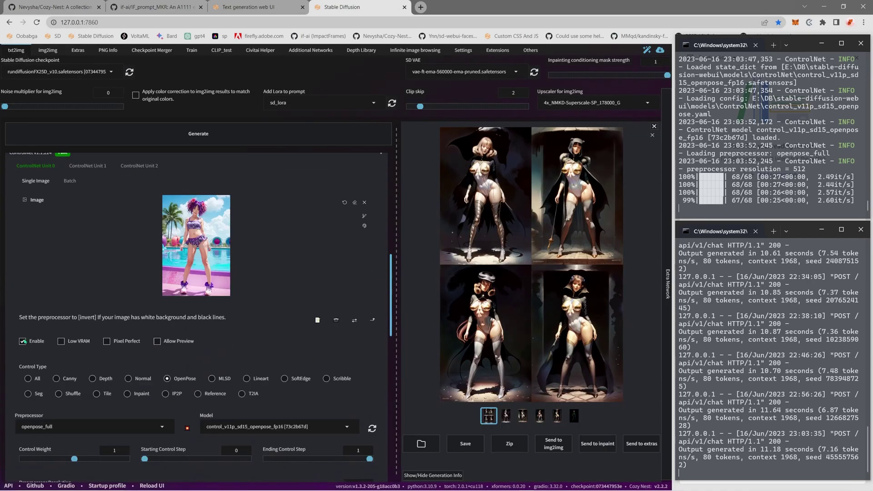
{"action": "scroll", "coordinate": [24, 343], "scroll_direction": "down", "scroll_amount": 10}
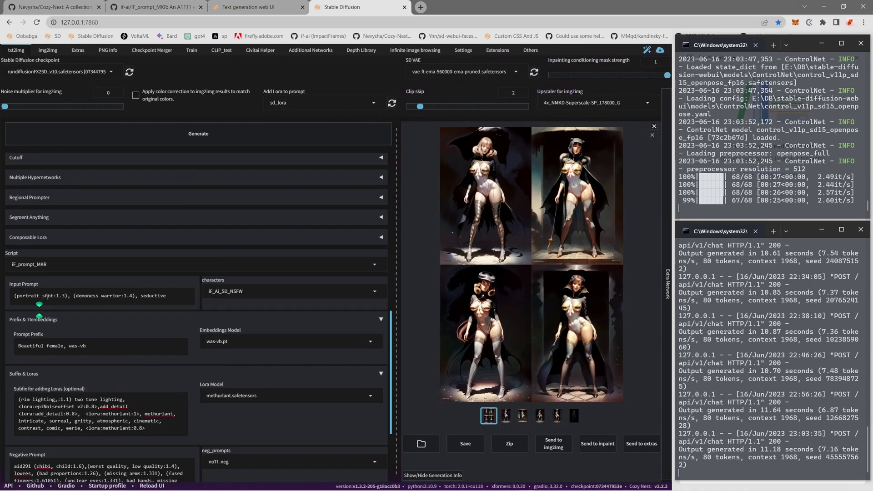
{"action": "left_click_drag", "start_coordinate": [17, 296], "coordinate": [64, 295]}
{"action": "type", "text": "close up shot"}
{"action": "scroll", "coordinate": [196, 273], "scroll_direction": "down", "scroll_amount": 3}
{"action": "left_click", "coordinate": [308, 141]}
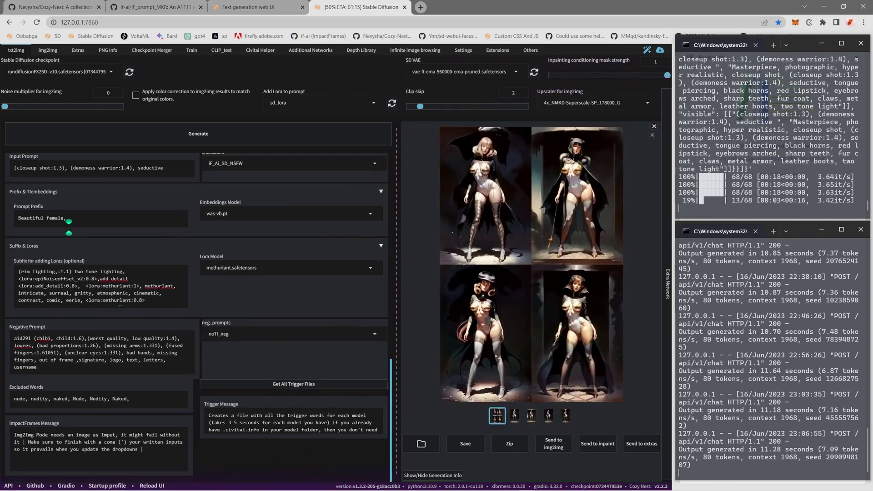
- Remove the <lora:methurlant:1> tag from the suffix and generate a new batch
{"action": "left_click_drag", "start_coordinate": [122, 286], "coordinate": [81, 285]}
{"action": "key", "text": "BackSpace"}
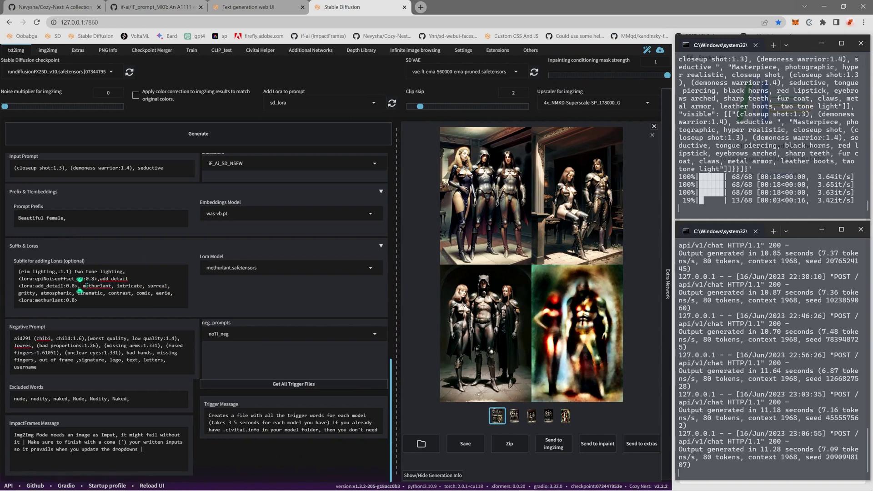
{"action": "left_click", "coordinate": [210, 134]}
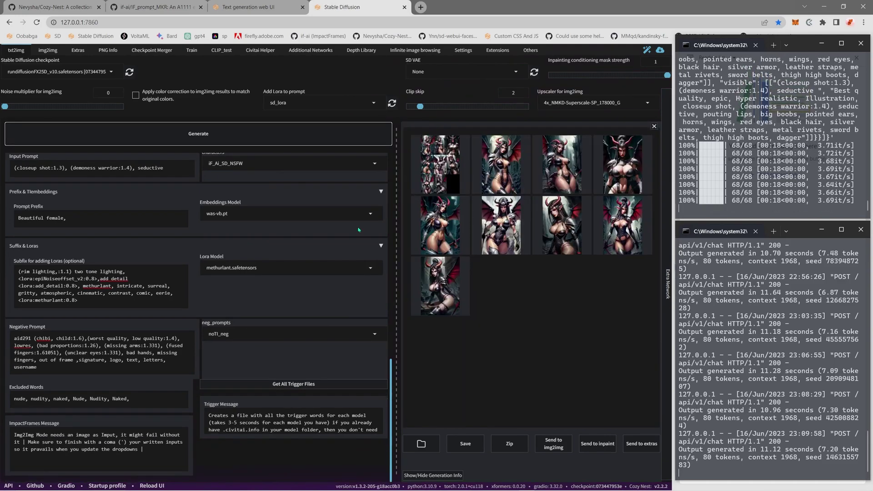
- Browse the finished demoness images full-screen in the lightbox
{"action": "left_click", "coordinate": [562, 225]}
{"action": "left_click", "coordinate": [585, 294]}
{"action": "key", "text": "Right"}
{"action": "key", "text": "Right"}
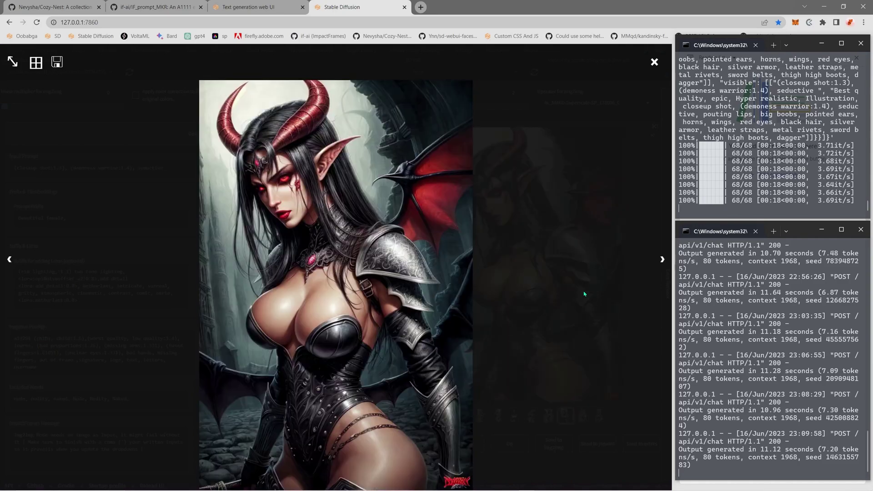
{"action": "key", "text": "Right"}
{"action": "key", "text": "Right"}
{"action": "key", "text": "Right"}
{"action": "key", "text": "Escape"}
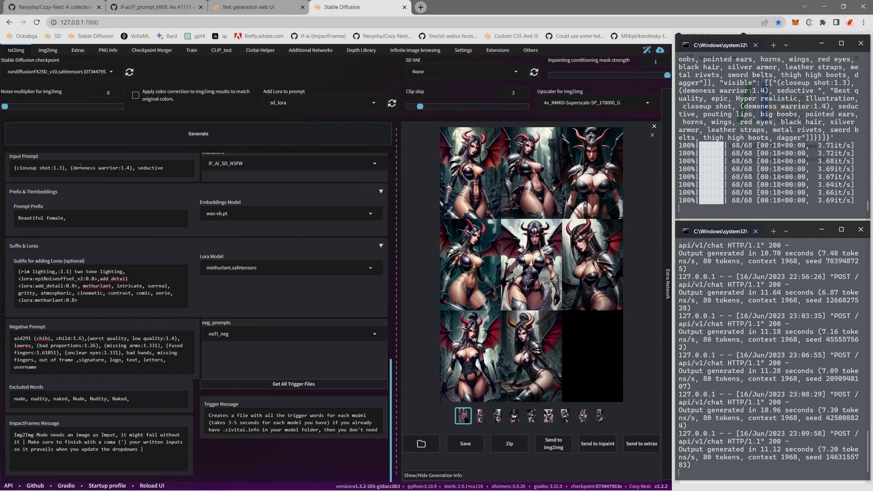
- Replace 'demoness warrior' with 'Conan the barbarian', set prefix 'Muscle, Man,' and generate
{"action": "left_click_drag", "start_coordinate": [73, 167], "coordinate": [120, 168]}
{"action": "type", "text": "conan the barbarian"}
{"action": "left_click", "coordinate": [74, 168]}
{"action": "left_click_drag", "start_coordinate": [65, 218], "coordinate": [18, 218]}
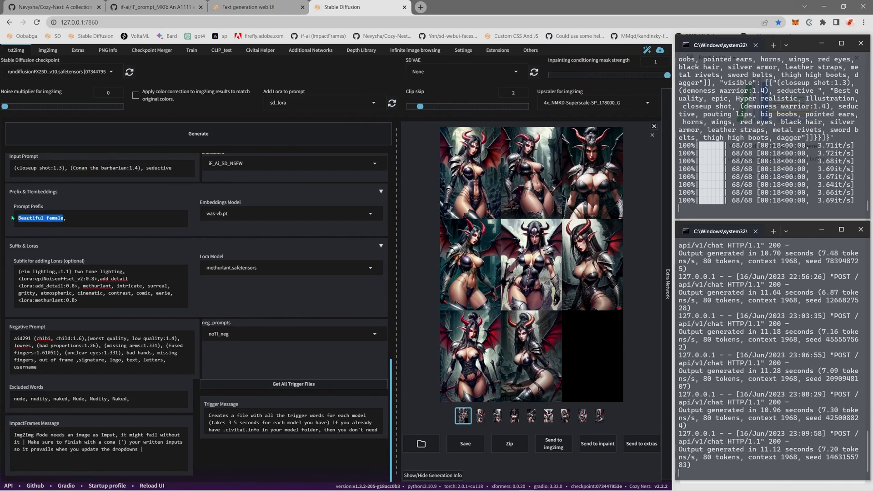
{"action": "type", "text": "Muscle, Man,"}
{"action": "left_click", "coordinate": [198, 133]}
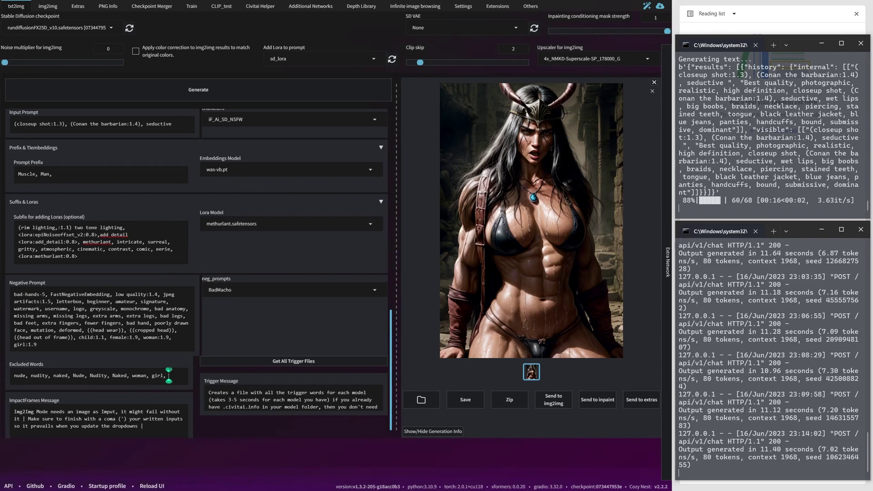
- Paste 'woman, girl, female' into the Excluded Words field
{"action": "type", "text": "female, woman, girl, female"}
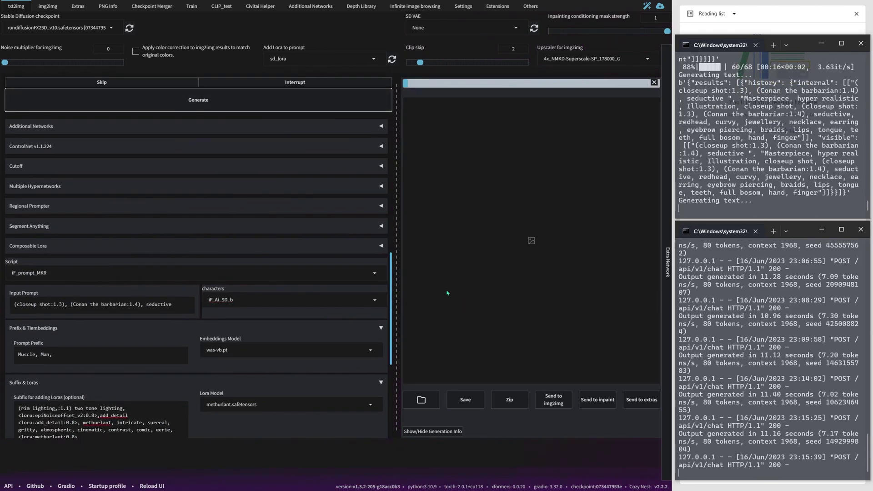
- Scroll the settings column while the Conan batch finishes rendering
{"action": "scroll", "coordinate": [241, 328], "scroll_direction": "down", "scroll_amount": 5}
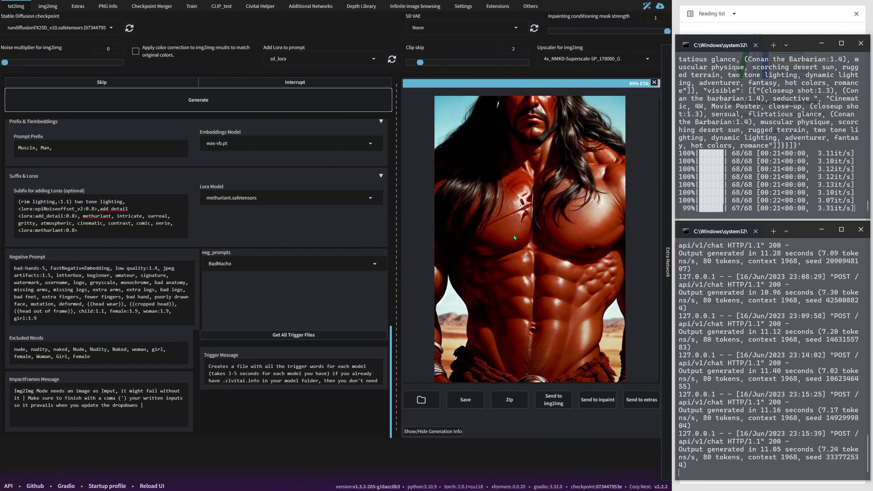
- Step through the eight Conan barbarian images full-screen, then return to the batch grid
{"action": "left_click", "coordinate": [514, 234]}
{"action": "key", "text": "Right"}
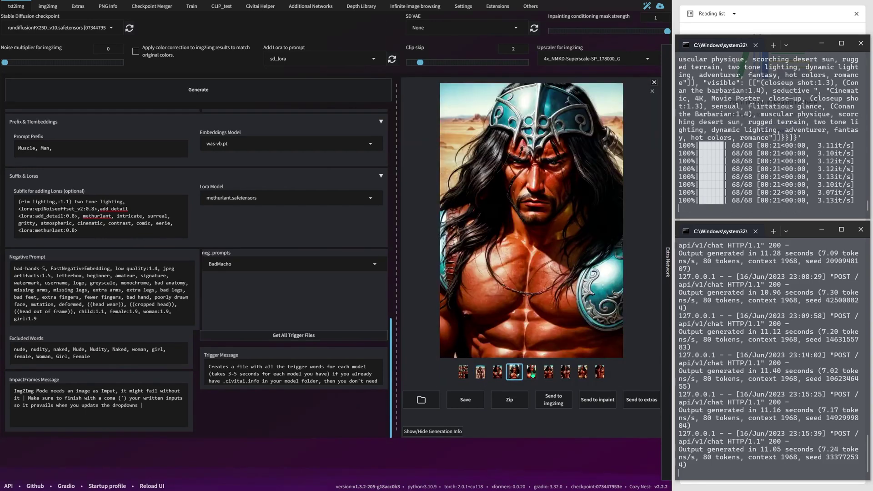
{"action": "key", "text": "Right"}
{"action": "left_click", "coordinate": [547, 304]}
{"action": "left_click", "coordinate": [547, 303]}
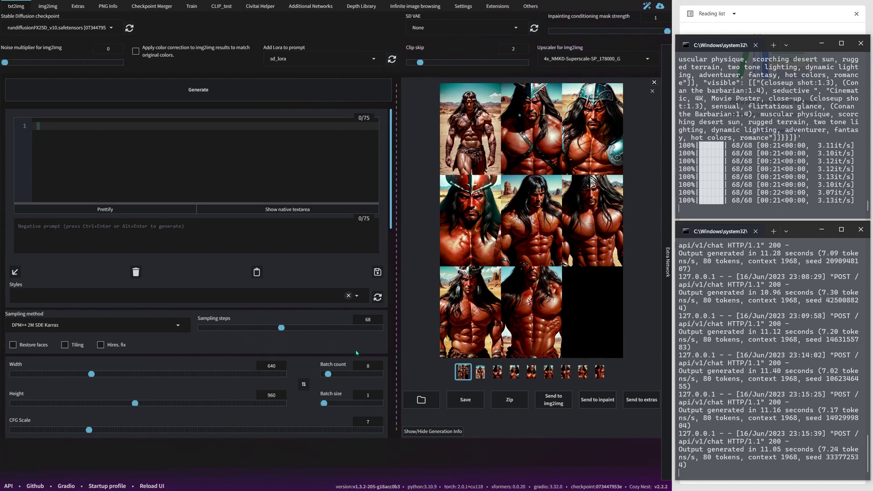
{"action": "scroll", "coordinate": [390, 193], "scroll_direction": "down", "scroll_amount": 10}
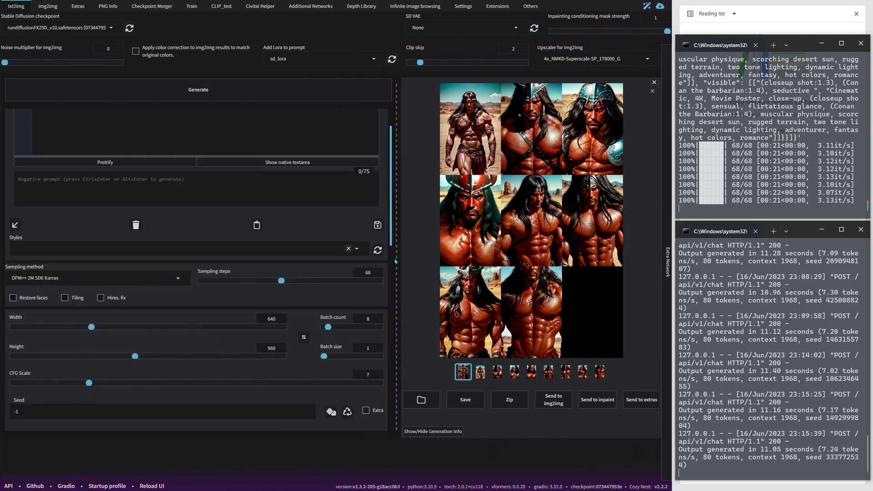